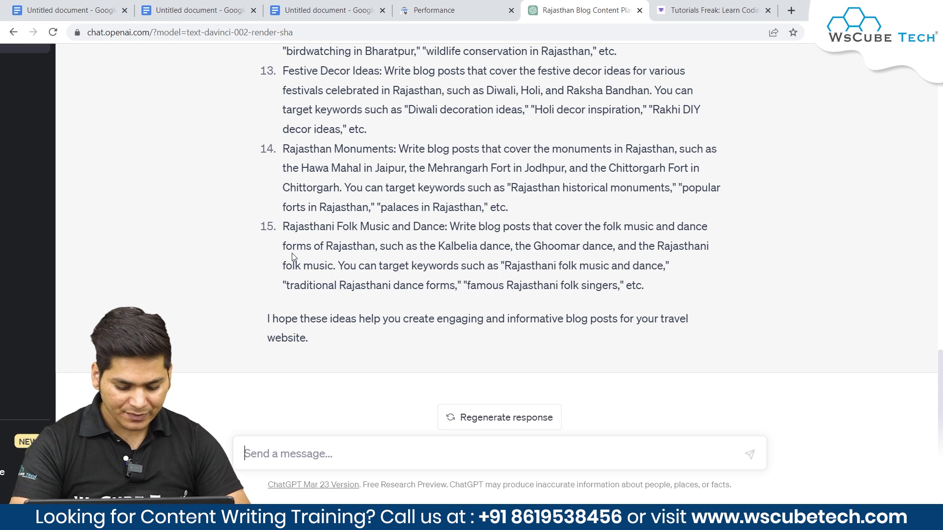
Draft a prompt asking for a meta title and meta description for a blog post on Best Places to visit in Rajasthan
type("I am writing a blo")
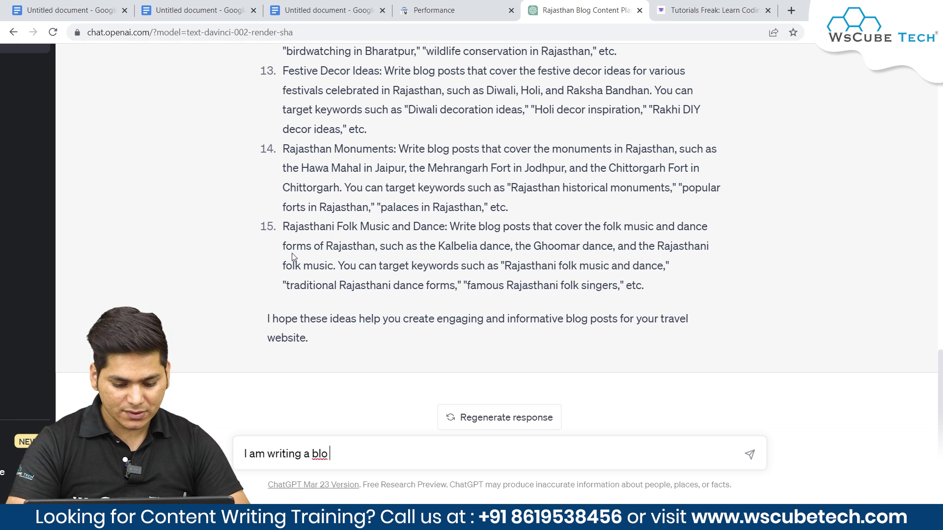
type("g post on Best Places ")
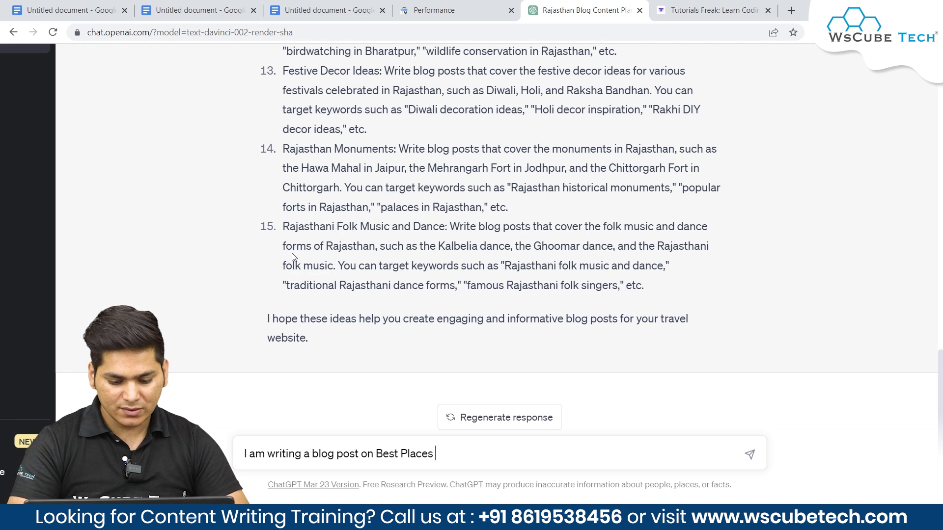
type("to visit in Raja")
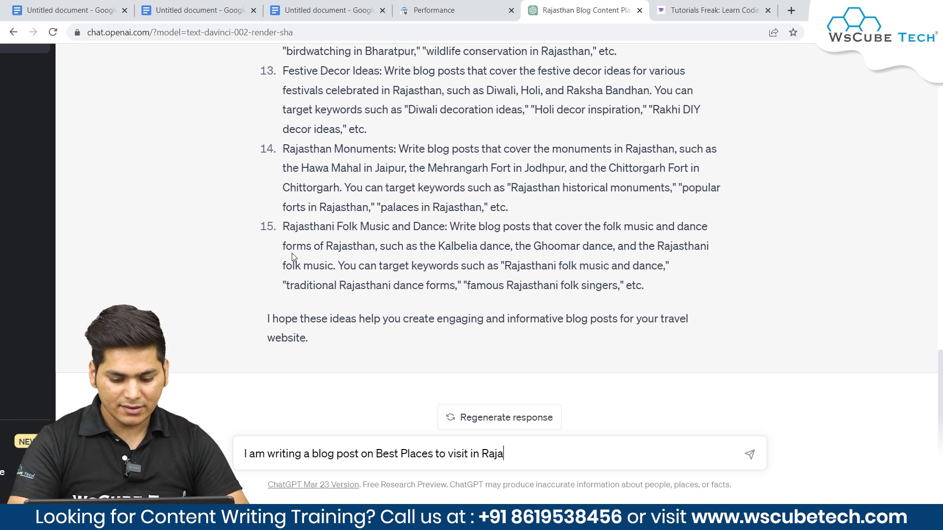
type("sthan.")
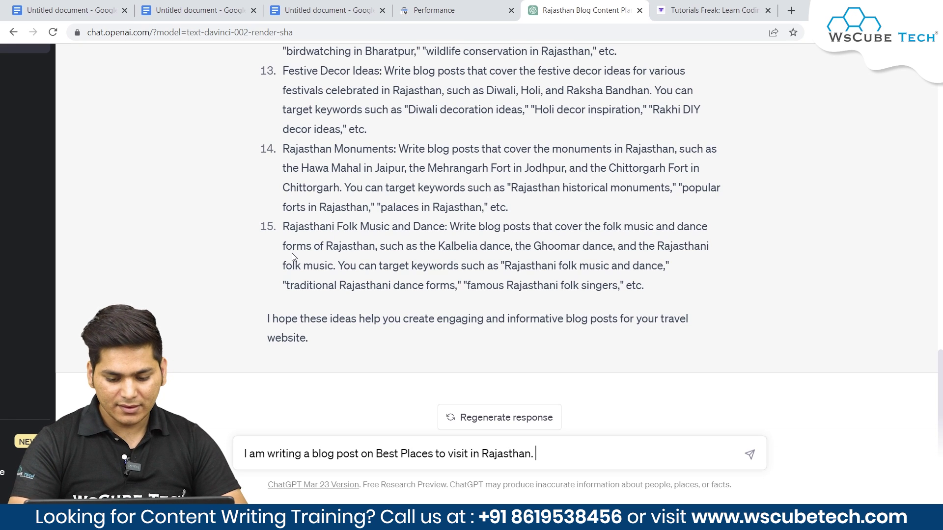
type(" Help me write meta title and meta ")
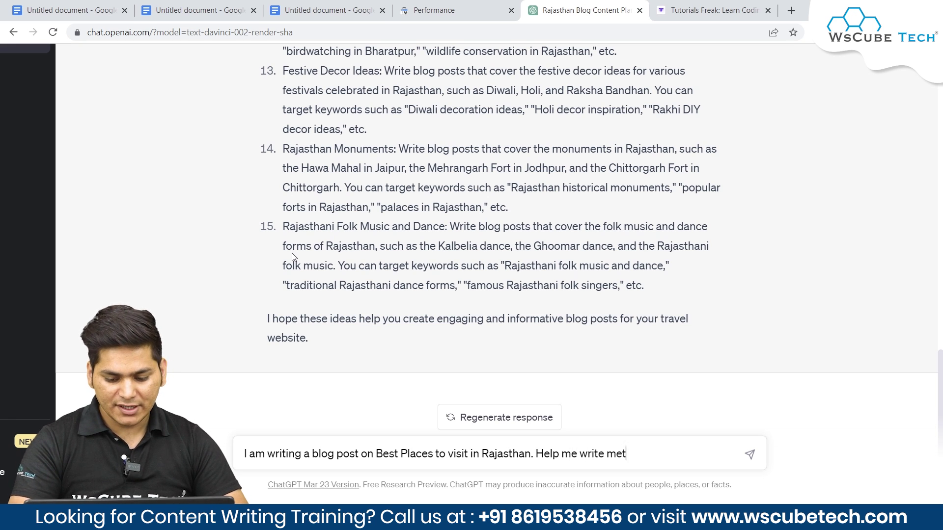
type("description for")
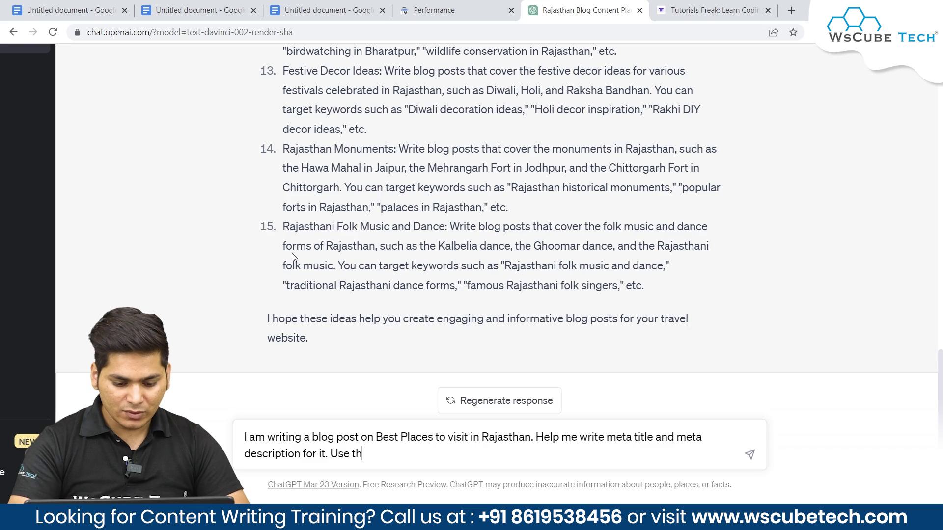
Require the keyword 'places to visit in rajasthan' in both, limit the title to 60 and the description to 160 characters, and send the prompt
type("e keyword 'places to vi")
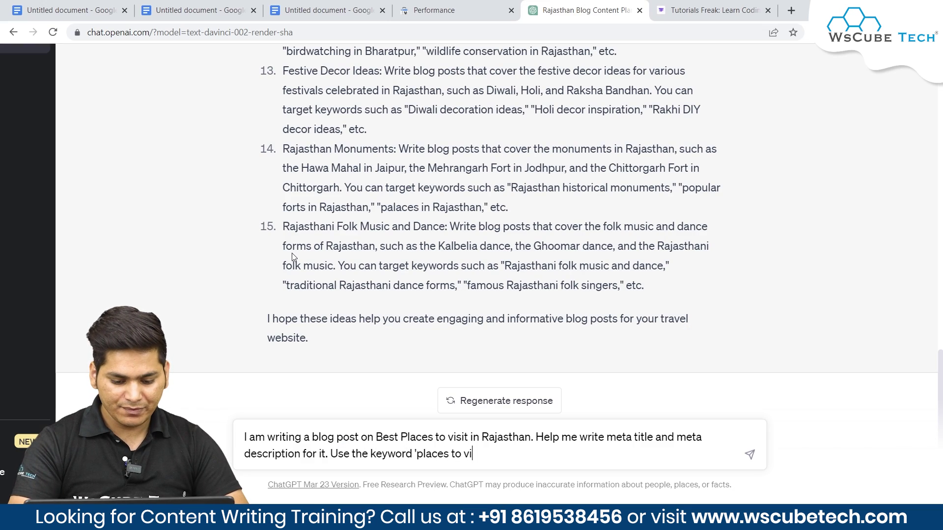
type("sit in rajasthan' in both. ")
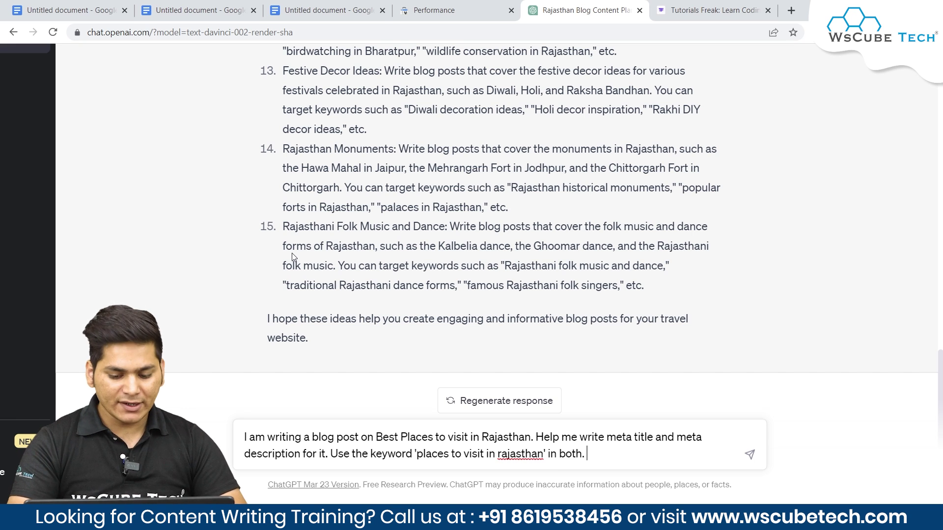
type("Meta title sho")
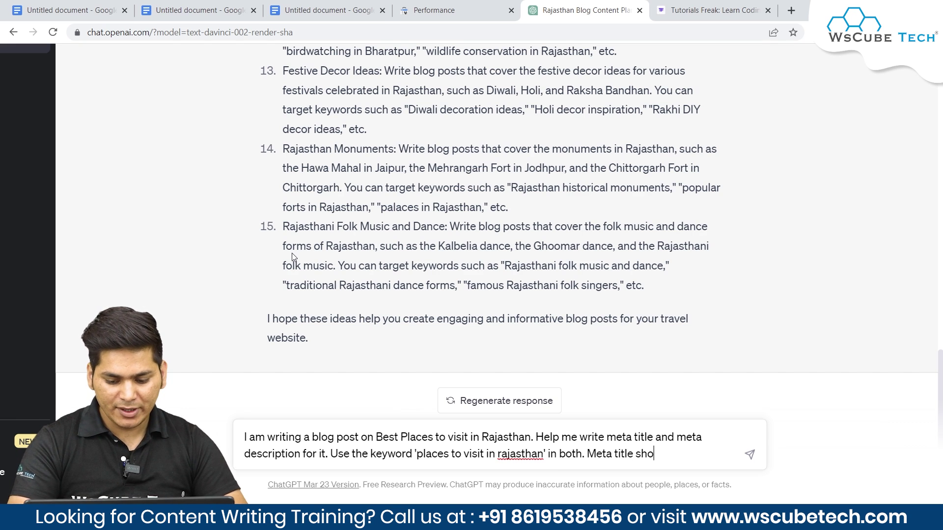
type("uld be within 6")
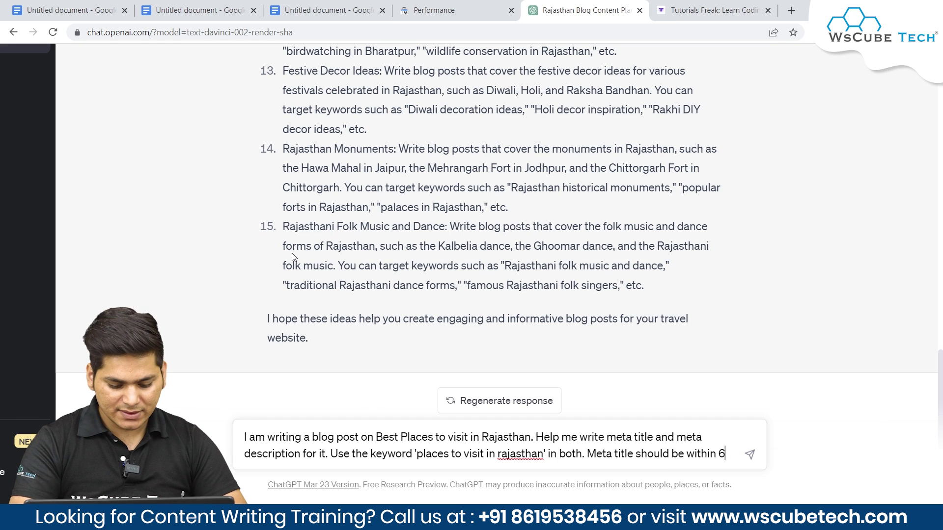
type("0 characters. Me")
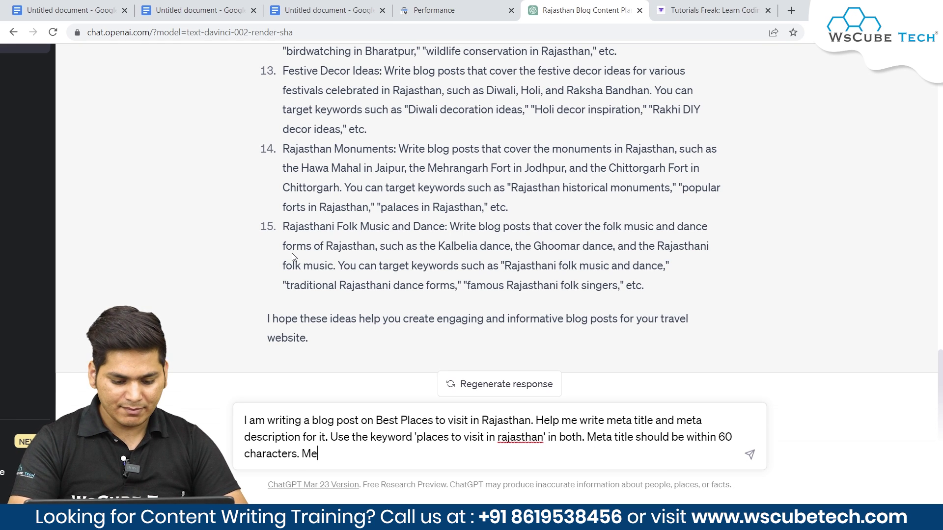
type("ta description should")
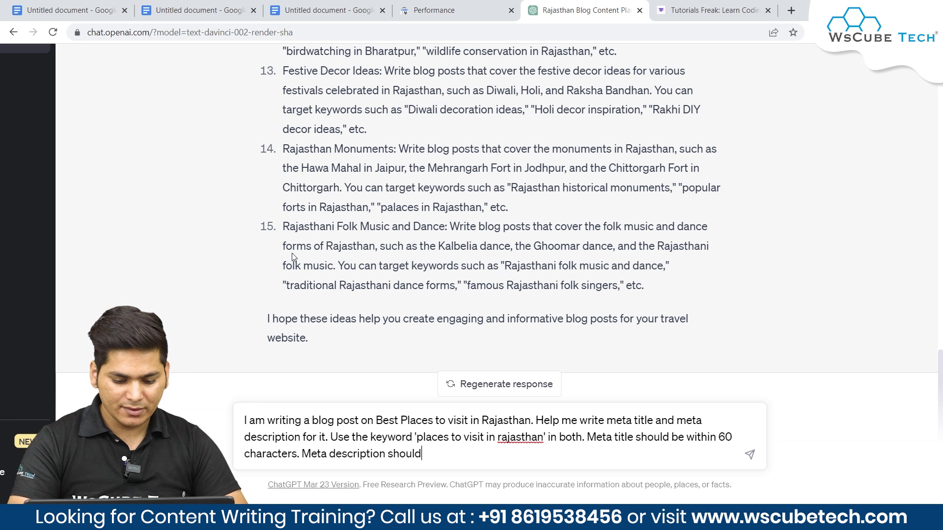
type(" be within 160")
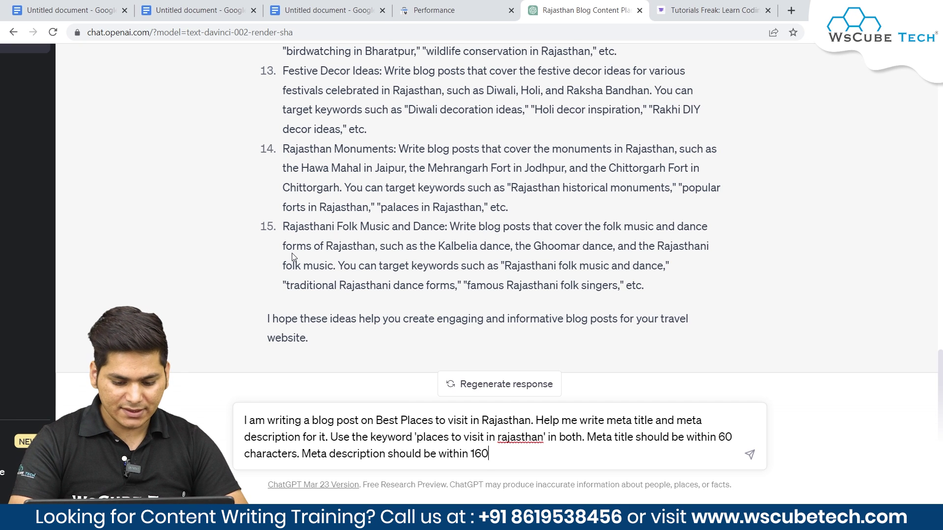
type(" characters.")
key("Return")
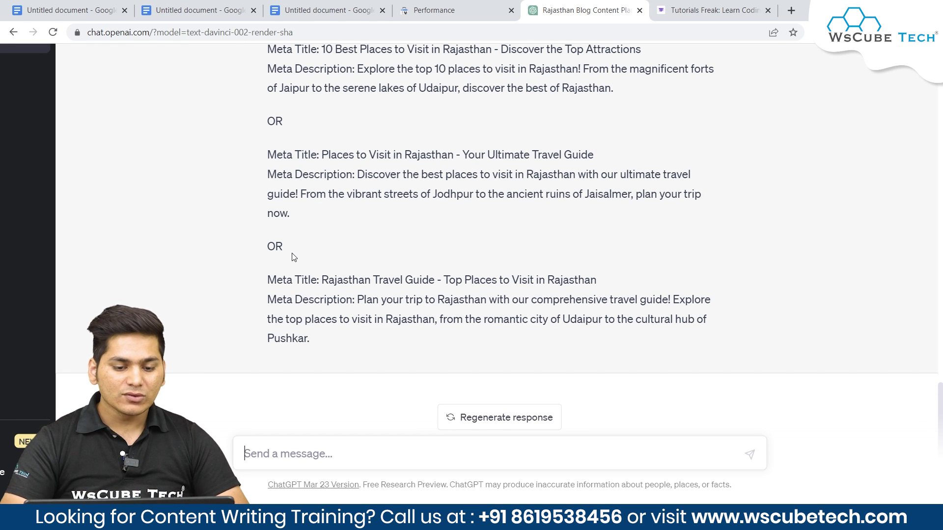
Examine the first suggested meta title and description at a larger text size, checking for the keyword
scroll(293, 257, "up", 3)
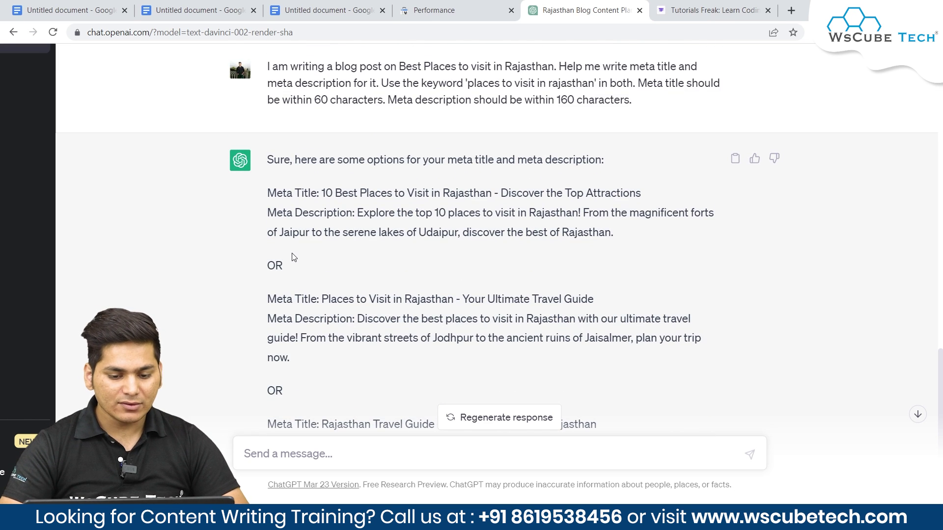
key("ctrl+plus")
key("ctrl+plus")
key("ctrl+plus")
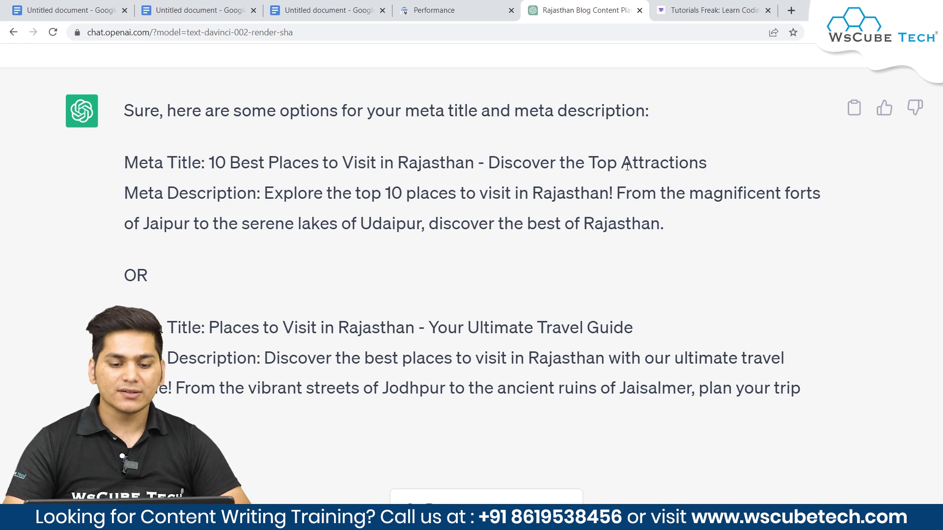
left_click_drag(271, 163, 473, 165)
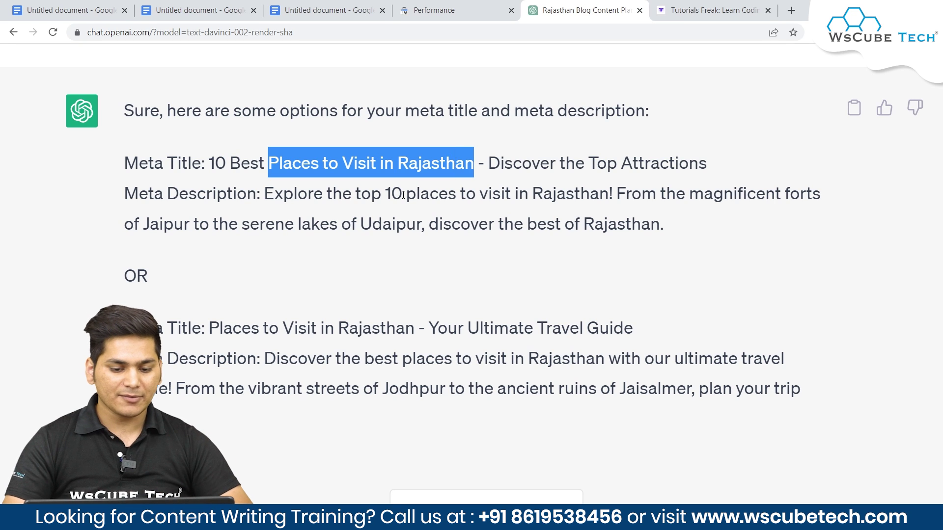
left_click(300, 197)
left_click_drag(267, 193, 642, 233)
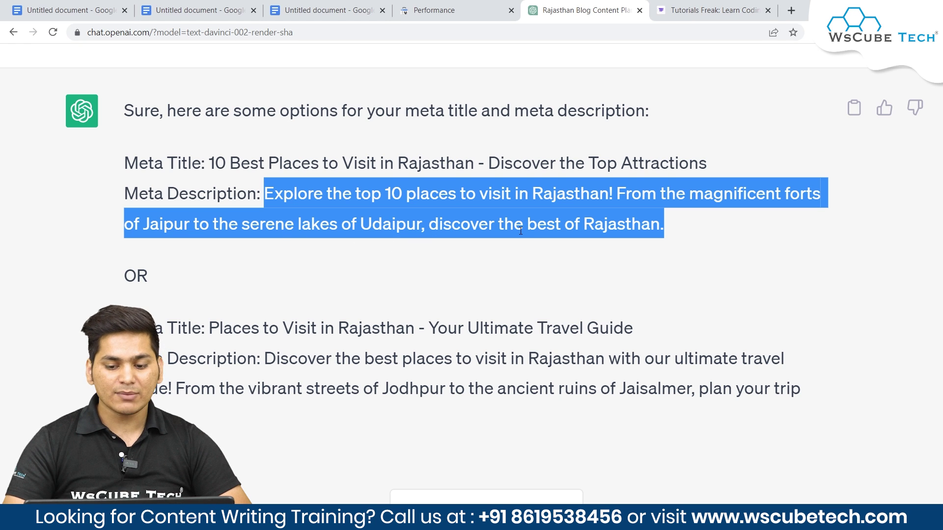
Read through the second suggested meta title and description, including the call to action at its end
scroll(533, 234, "down", 2)
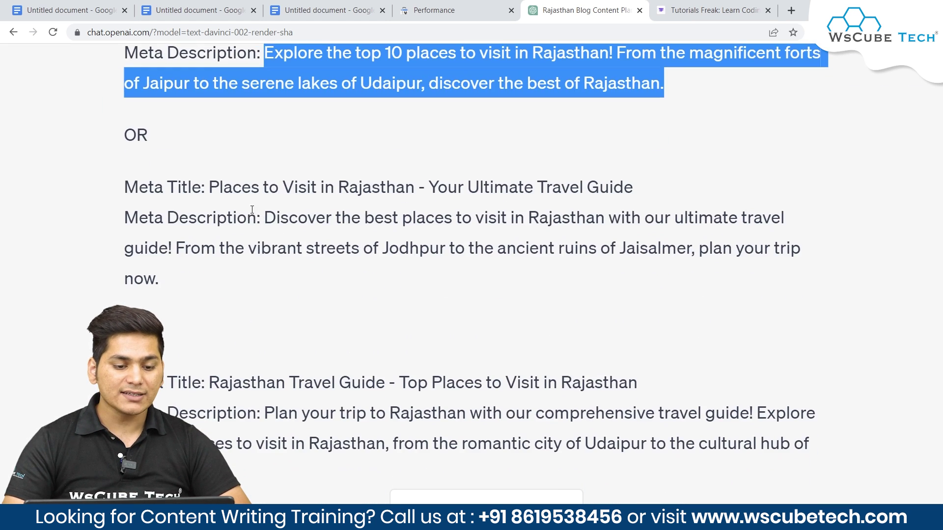
scroll(246, 162, "up", 2)
left_click(214, 192)
scroll(214, 192, "down", 3)
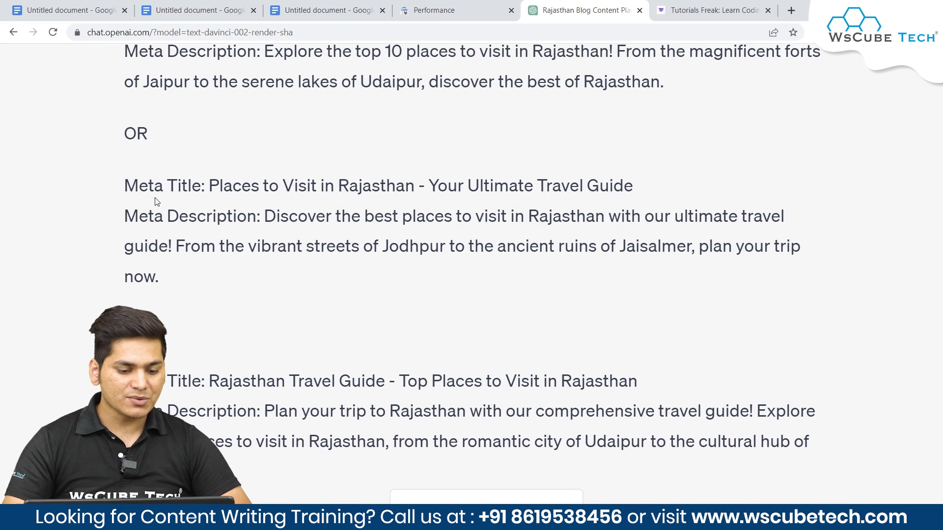
left_click_drag(217, 182, 641, 170)
left_click(488, 214)
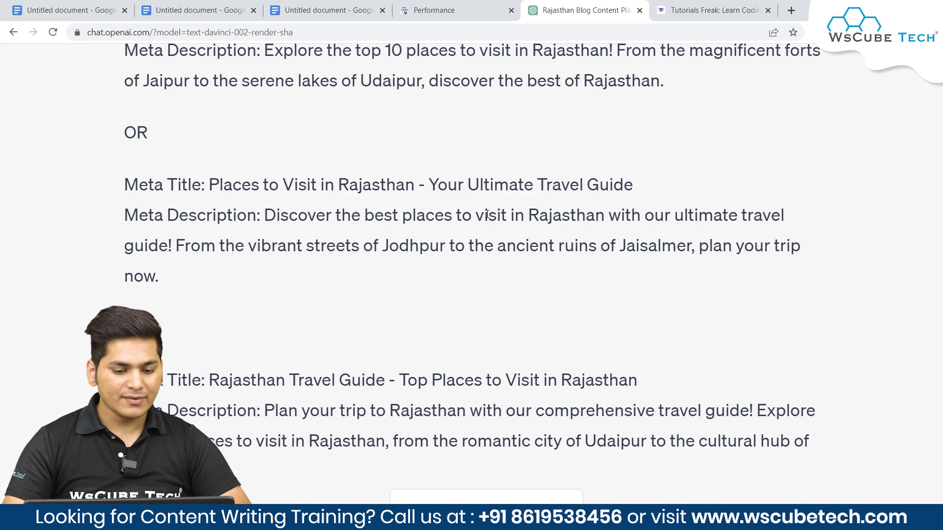
left_click_drag(270, 218, 279, 265)
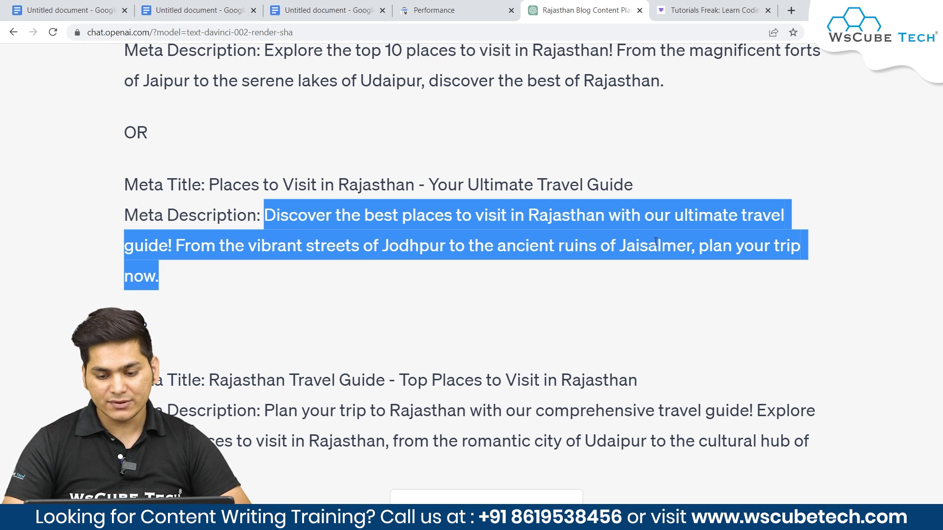
scroll(316, 246, "down", 2)
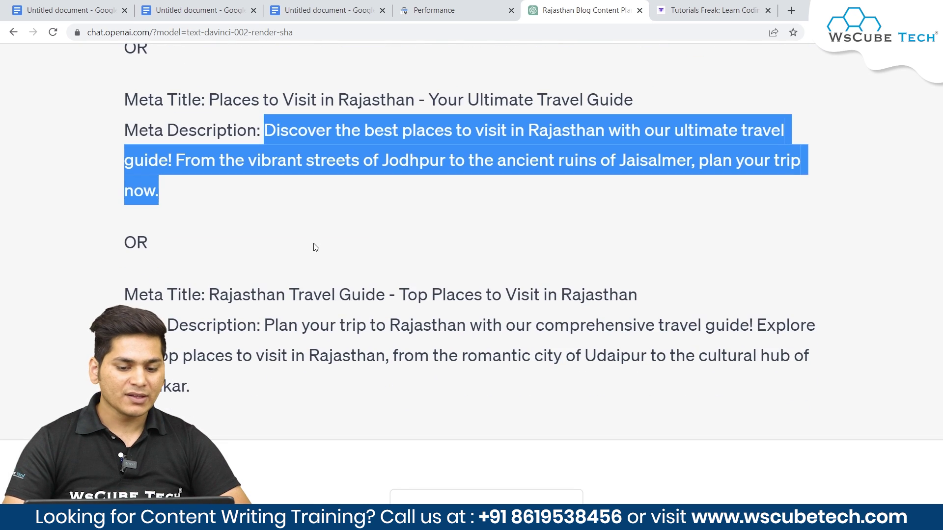
left_click(324, 161)
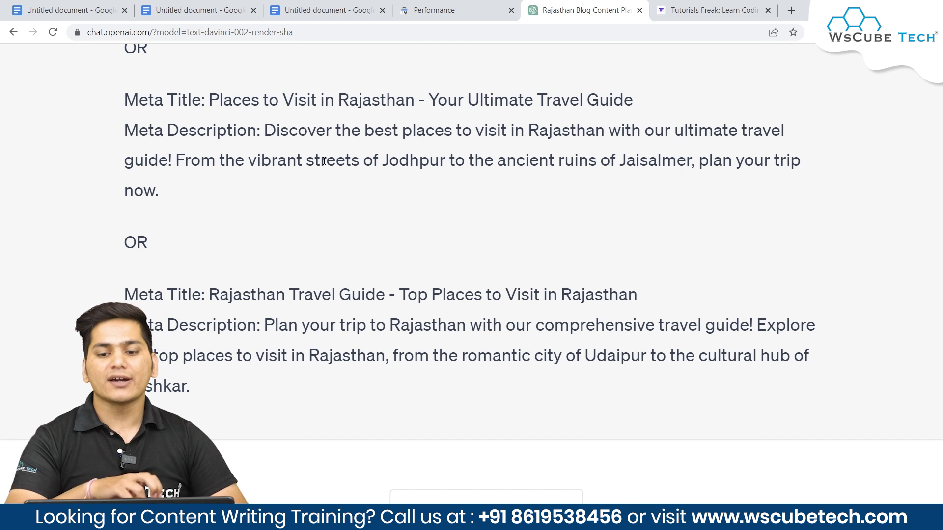
left_click_drag(699, 164, 159, 195)
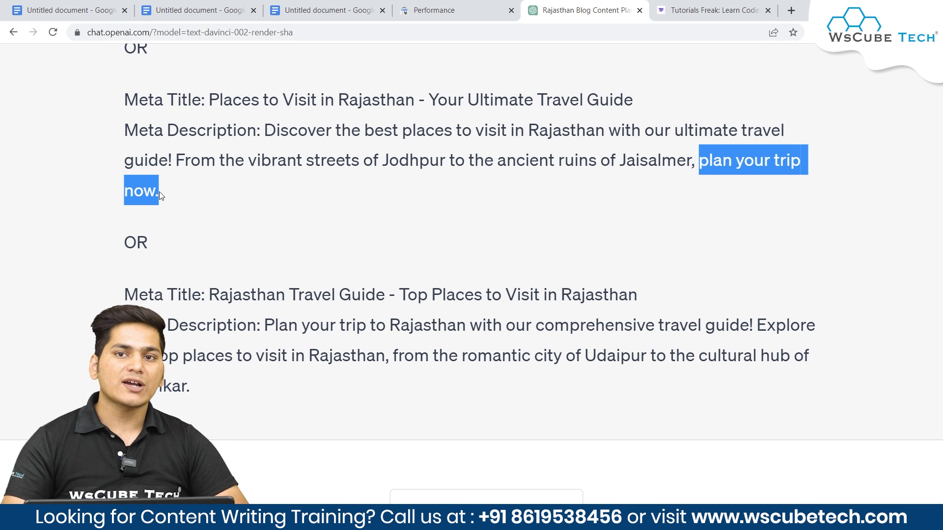
Review the third suggested meta title and description at a smaller text size
left_click_drag(226, 238, 266, 337)
left_click_drag(227, 237, 661, 238)
left_click(654, 234)
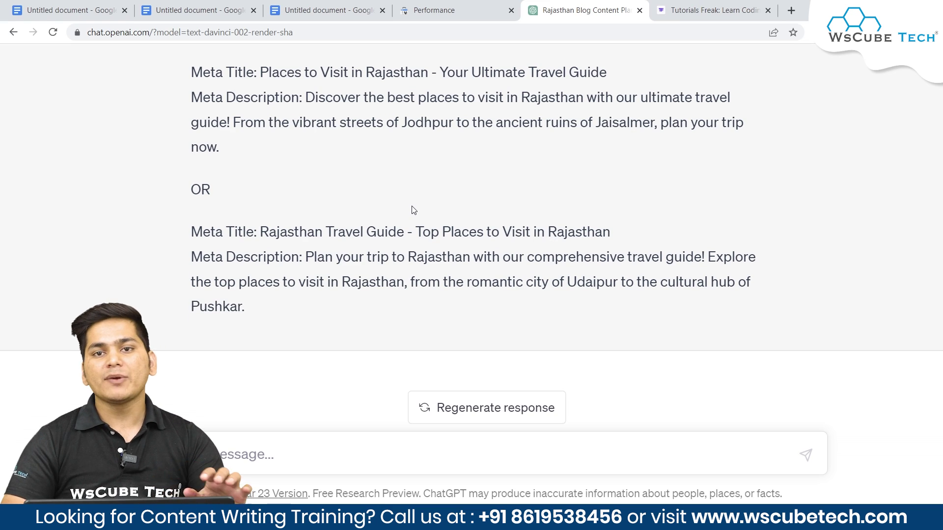
Send a follow-up prompt asking for FAQs for this blog post
left_click(312, 459)
type("w F")
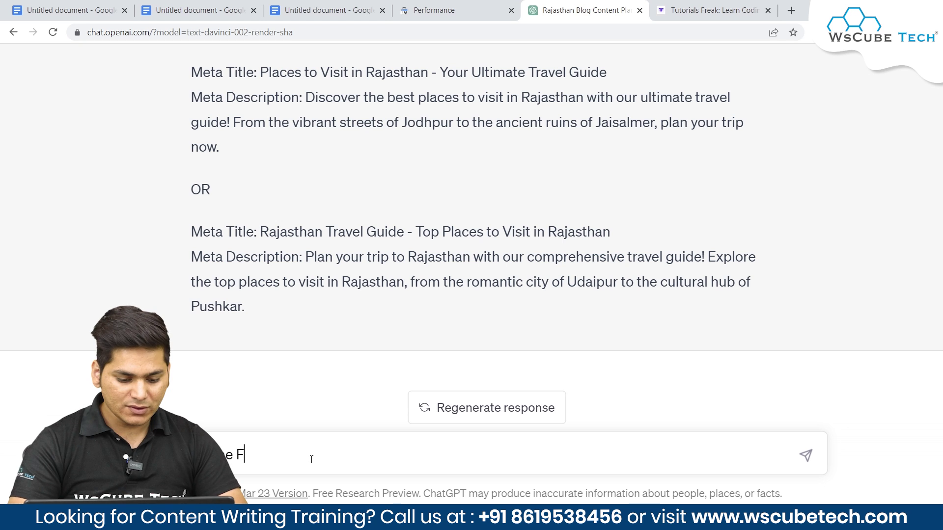
type("AQs for this blog post.")
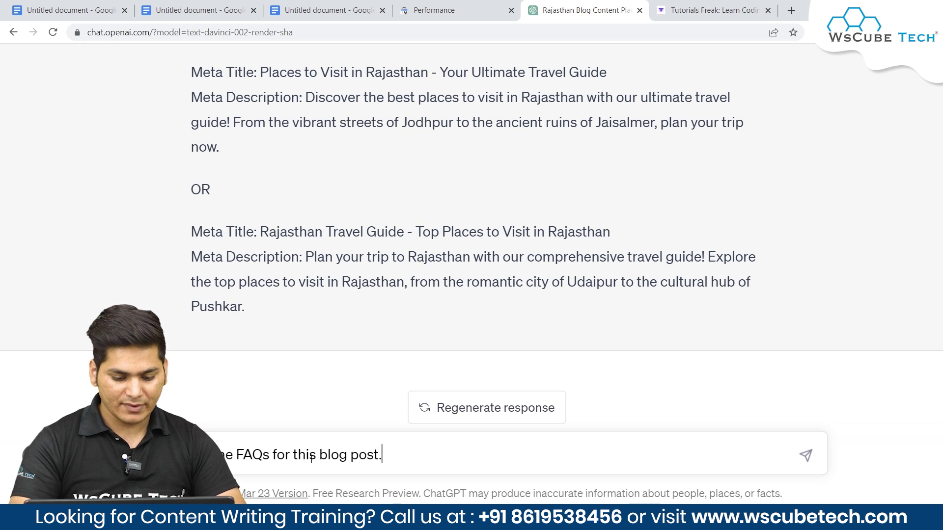
key("Return")
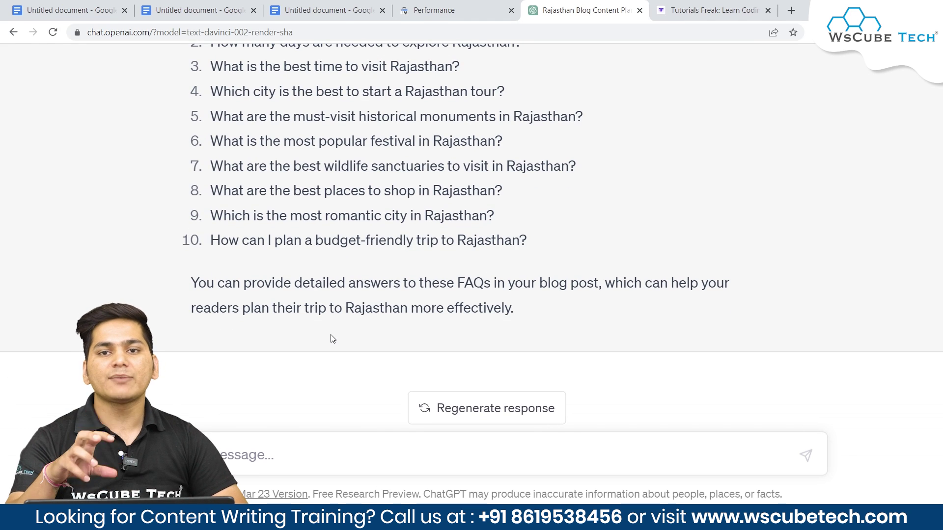
Read the generated FAQ list, going through the first four questions one by one
scroll(339, 341, "up", 2)
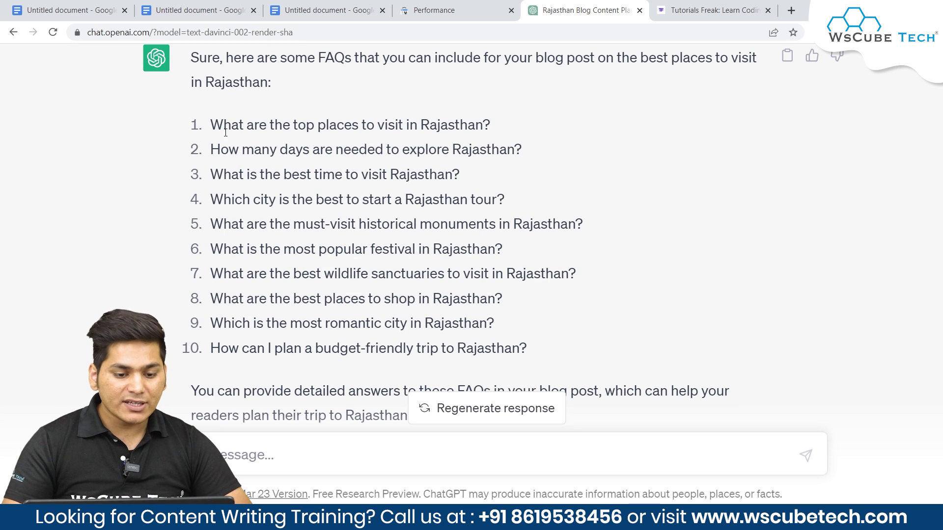
left_click_drag(211, 125, 494, 123)
left_click(244, 154)
left_click_drag(217, 145, 538, 156)
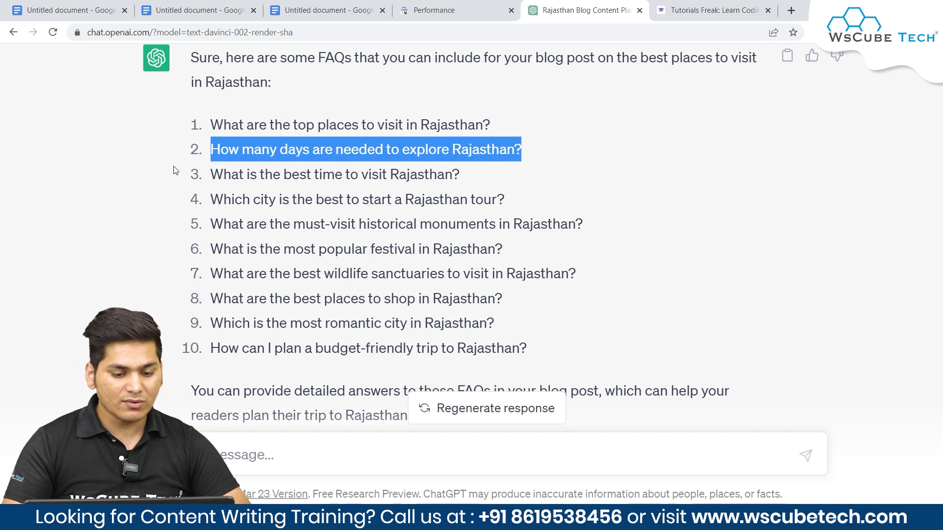
left_click_drag(211, 175, 480, 176)
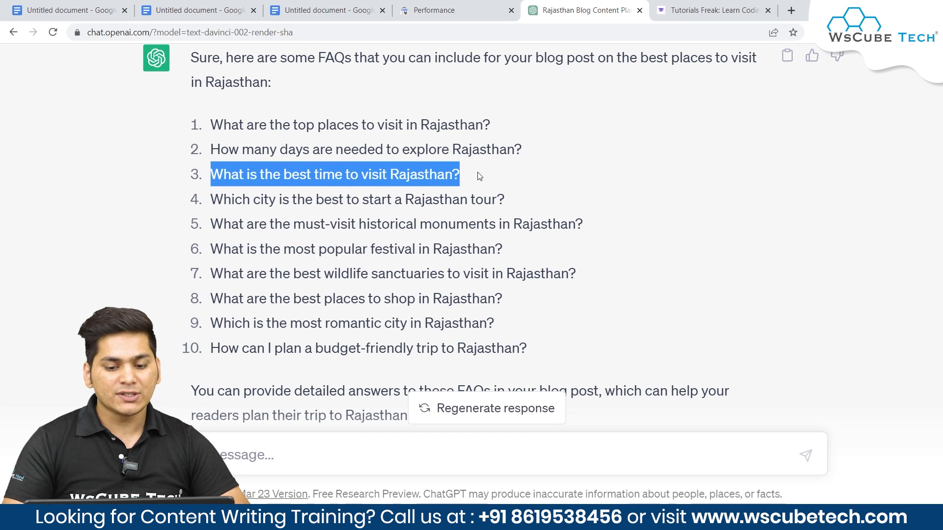
left_click(231, 191)
left_click_drag(213, 195, 526, 193)
left_click(527, 193)
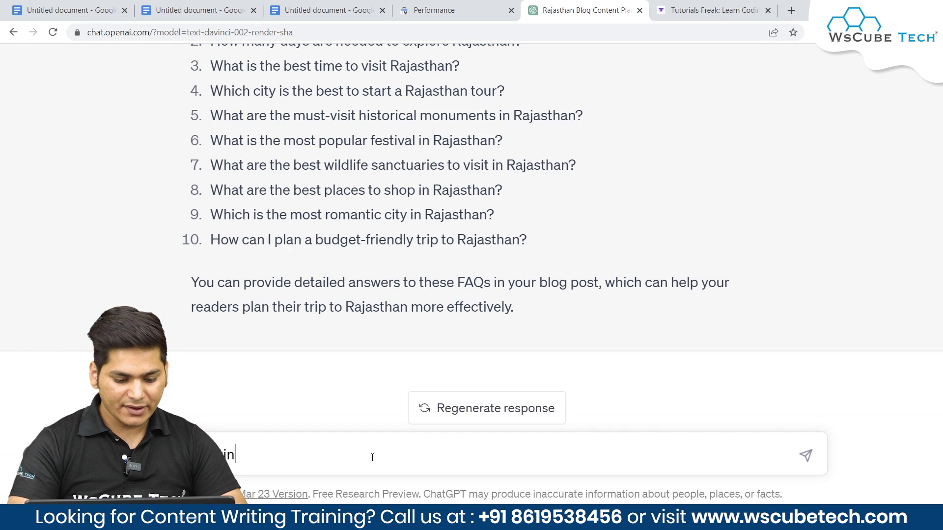
Send a prompt asking what to write convincingly to target websites for a guest blogging outreach strategy that builds backlinks for the website
key("BackSpace")
key("BackSpace")
type("utreach strategy for of")
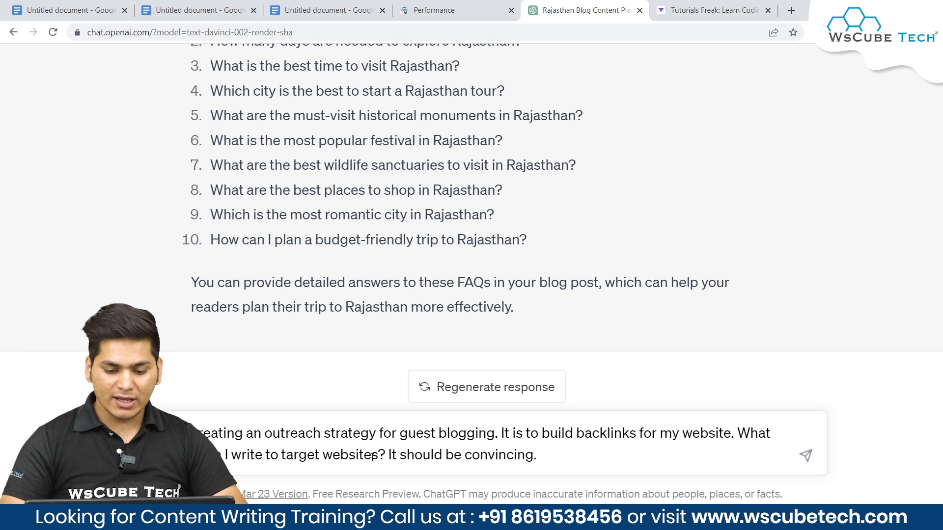
key("Return")
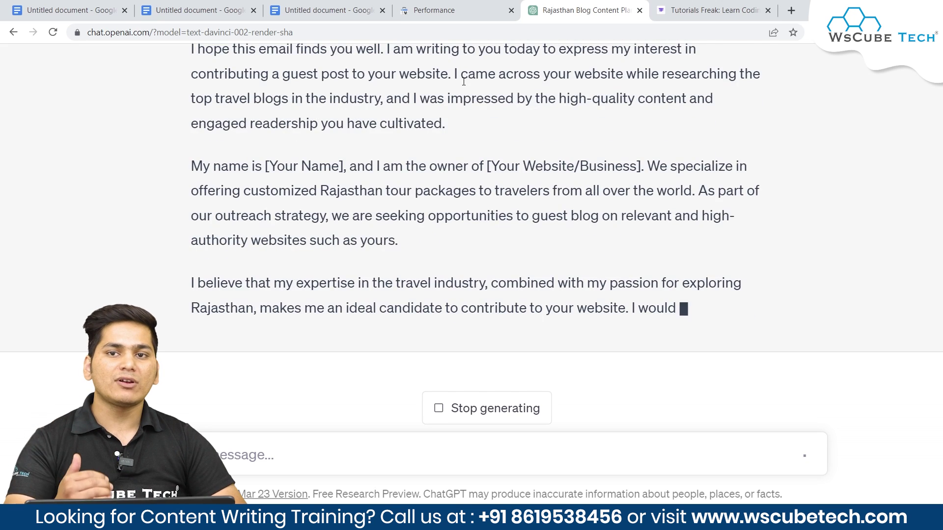
Read the opening of the generated guest blogging outreach email, starting from its subject line
scroll(464, 82, "up", 4)
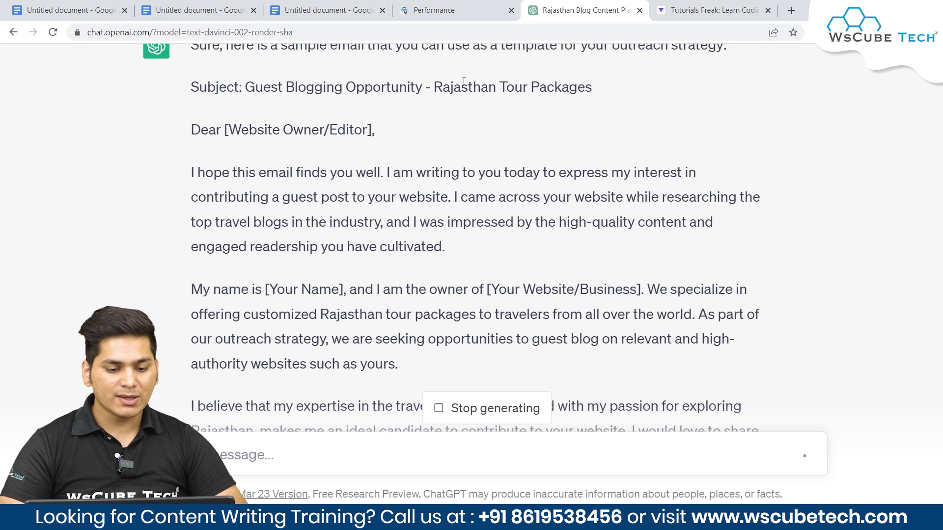
scroll(464, 85, "down", 2)
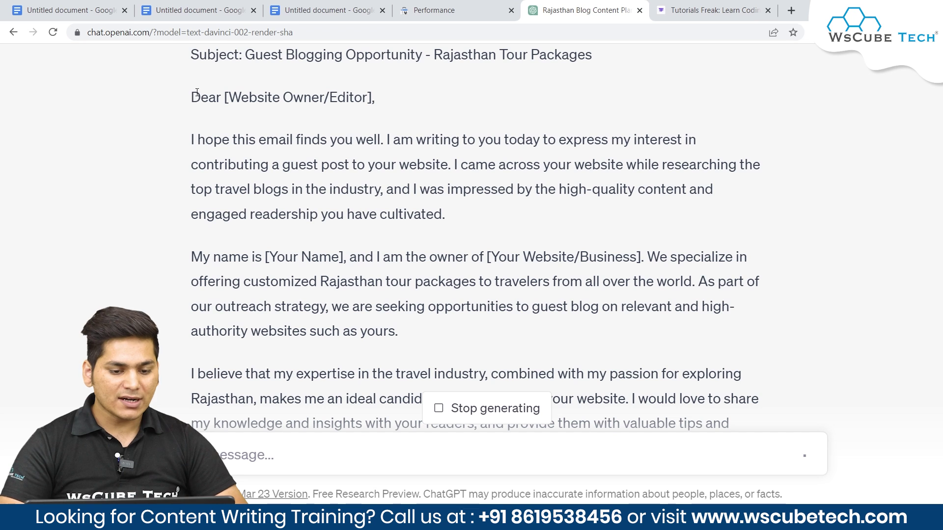
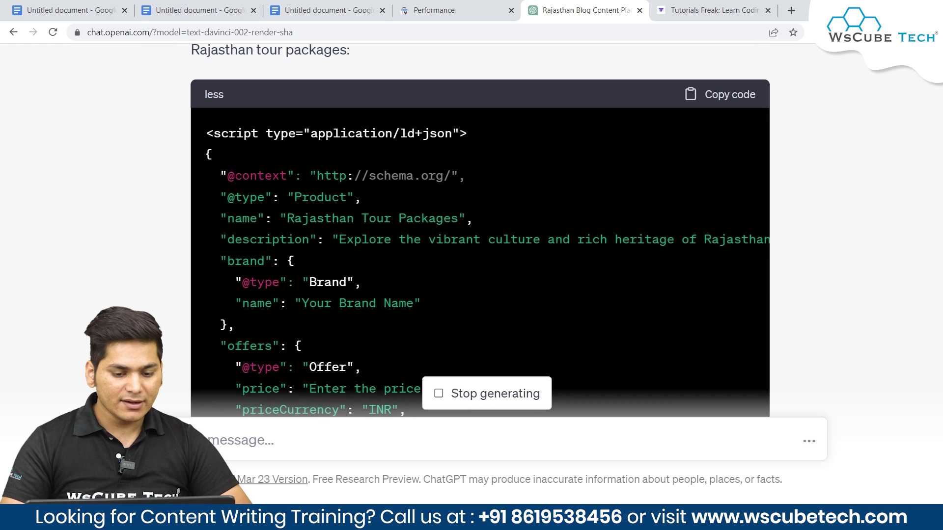
Examine the generated schema markup code for the Rajasthan tour packages, including its product, offer, rating and review sections
scroll(221, 147, "down", 1)
left_click_drag(210, 133, 259, 184)
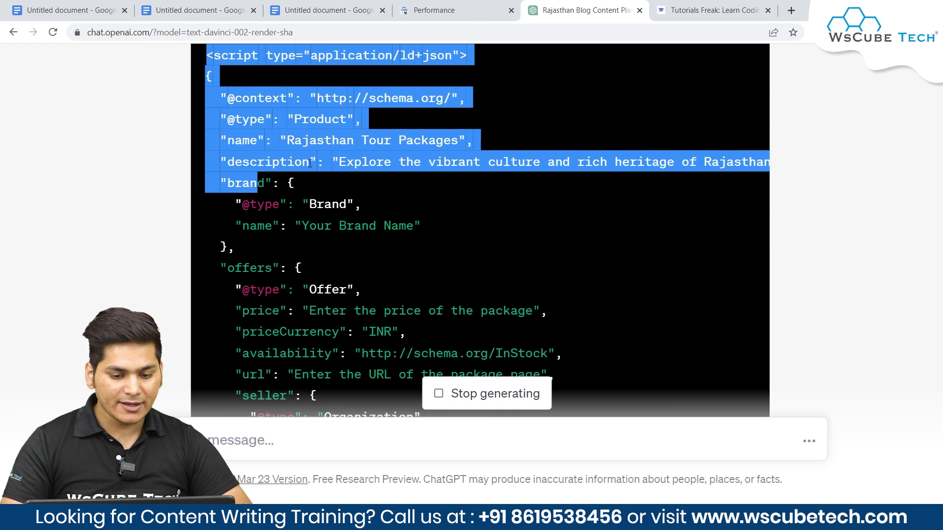
left_click(275, 170)
double_click(319, 120)
left_click(320, 119)
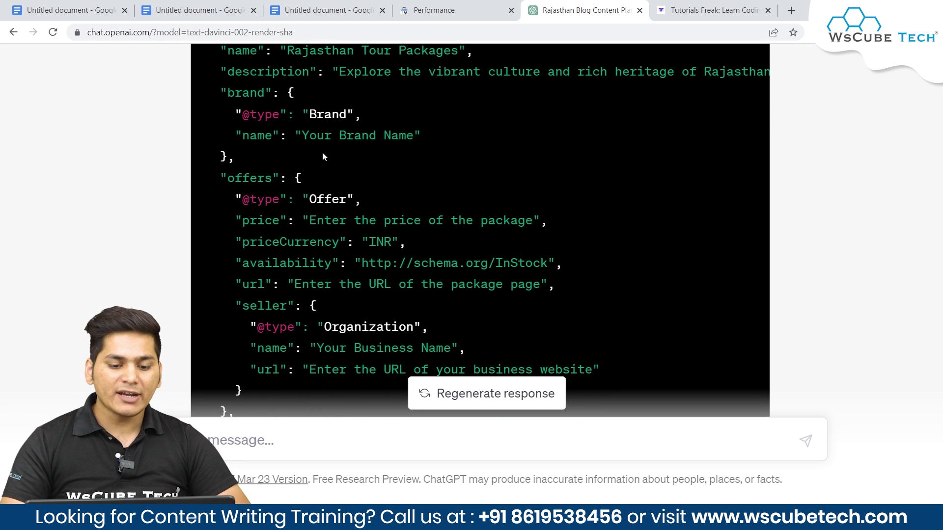
scroll(326, 172, "down", 4)
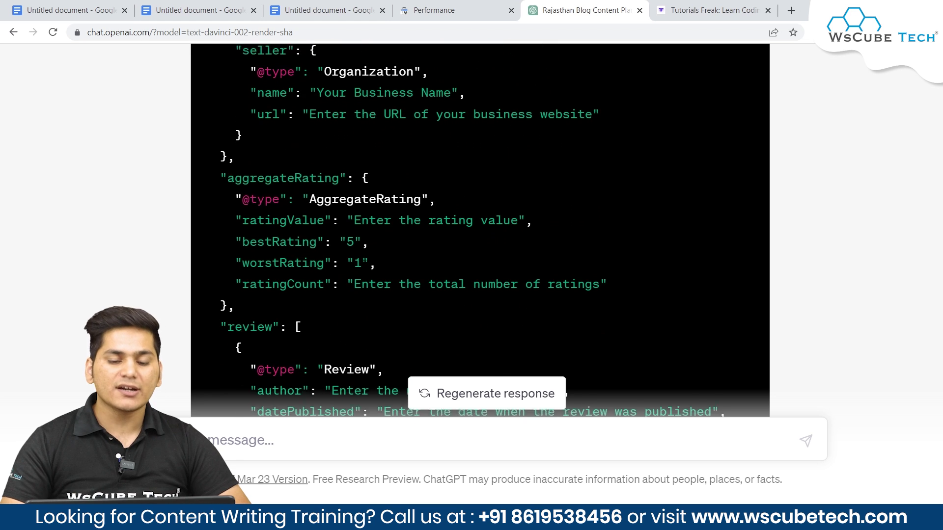
scroll(326, 192, "up", 2)
scroll(326, 192, "down", 2)
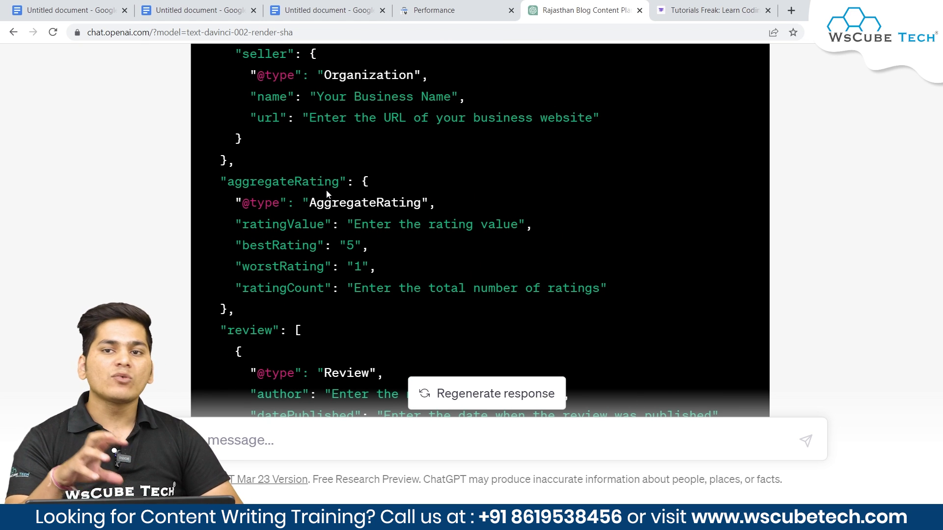
scroll(326, 191, "up", 2)
scroll(483, 169, "down", 15)
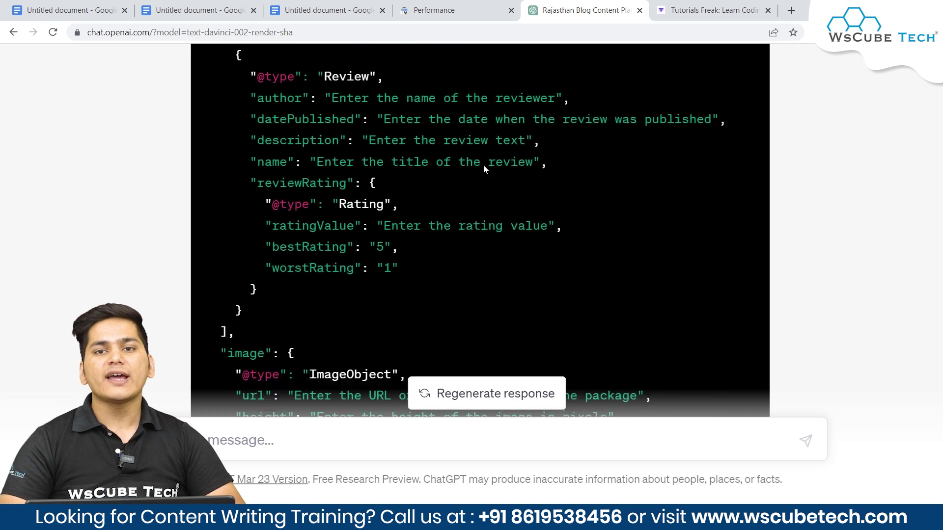
scroll(484, 169, "up", 10)
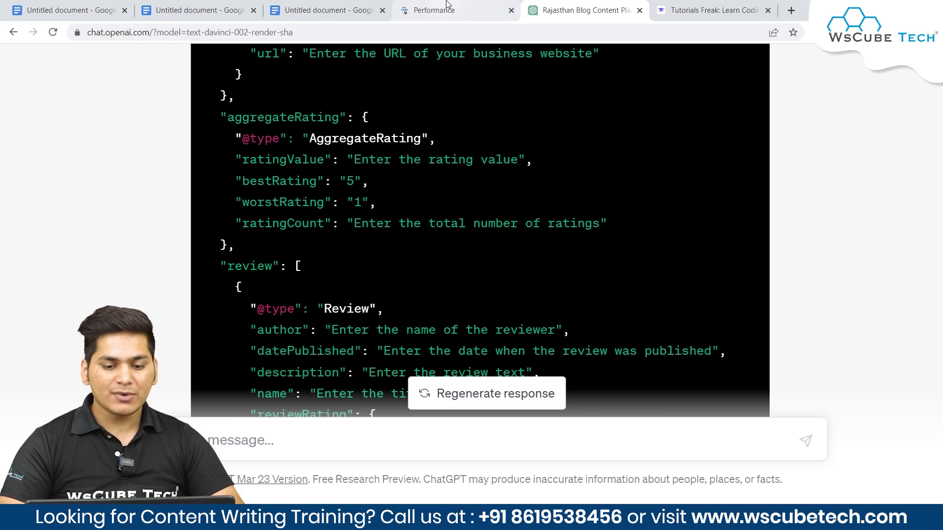
Switch to Google Search Console, review the top queries in the performance report and bring up the choices for a new filter
left_click(443, 9)
scroll(384, 331, "down", 6)
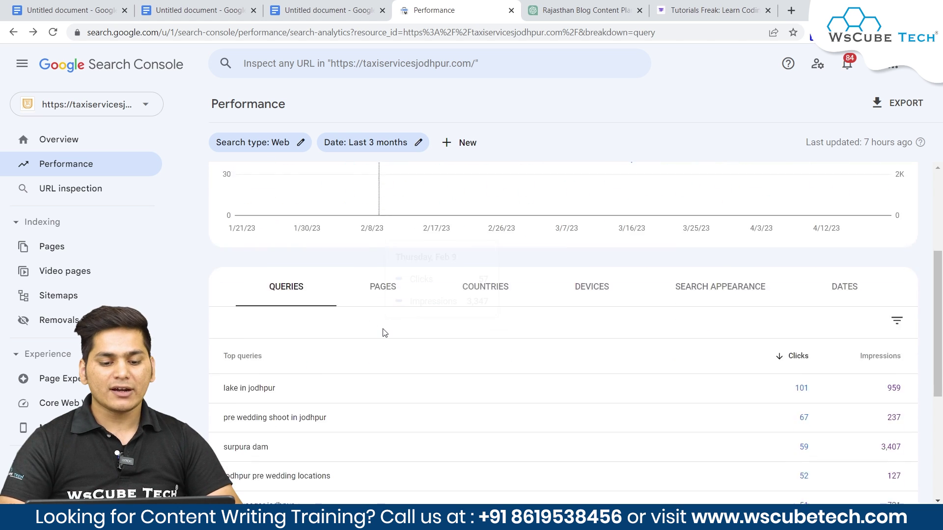
scroll(411, 295, "down", 1)
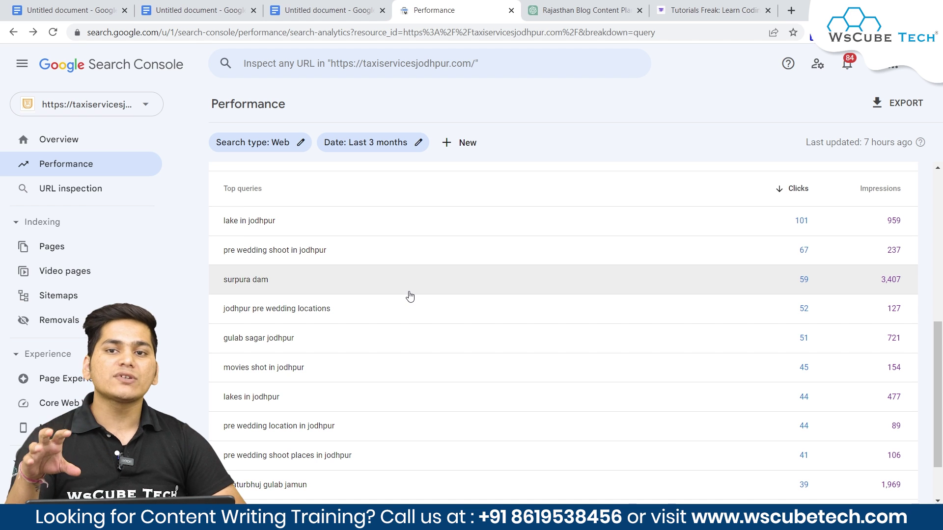
scroll(410, 296, "up", 7)
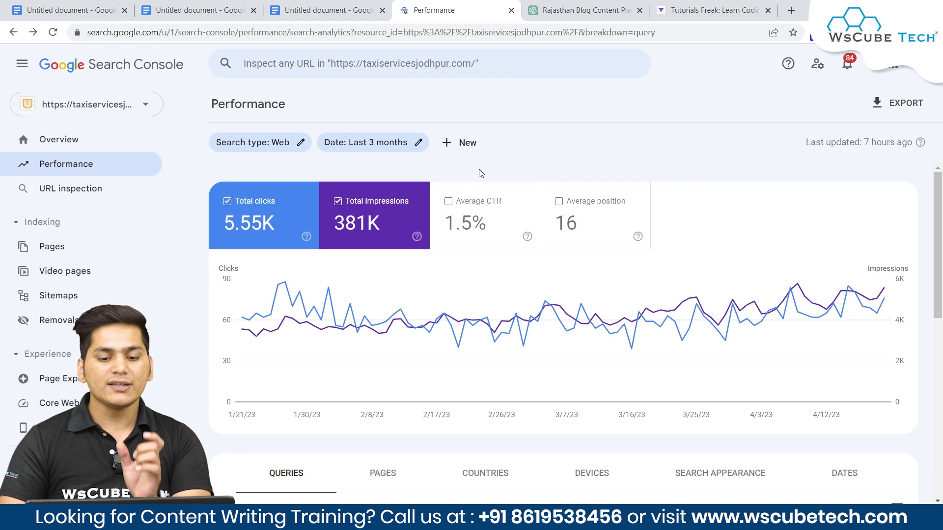
left_click(459, 143)
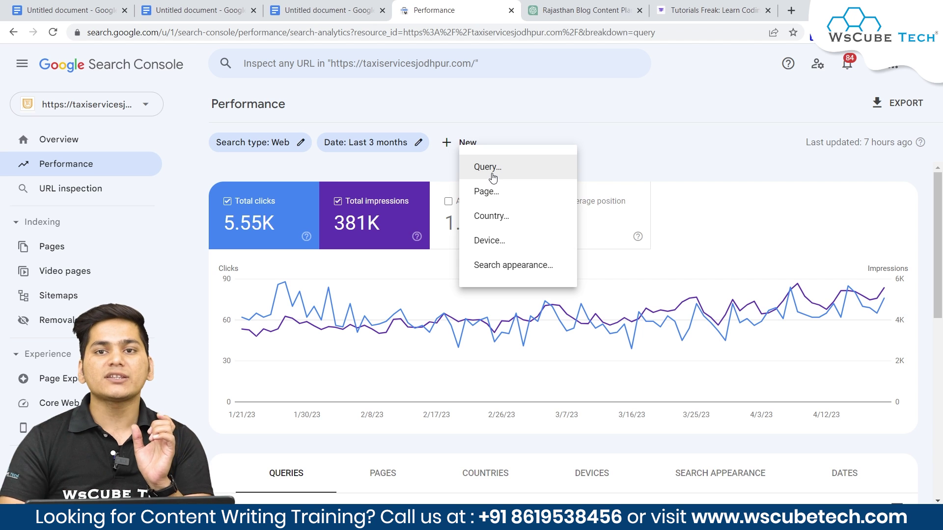
Back in ChatGPT, send a prompt requesting a regular expression to show queries containing taxi, car, cab, tempo traveller and royal rajasthan
left_click(578, 9)
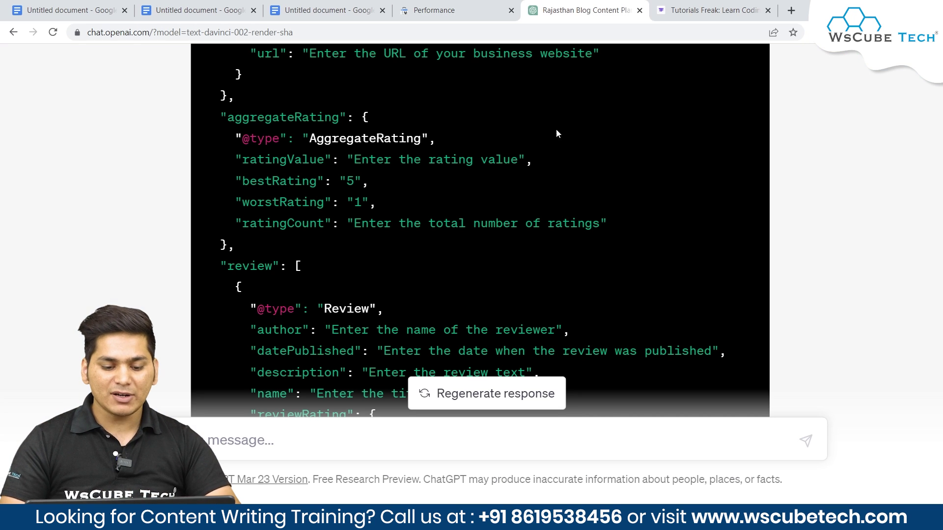
scroll(338, 325, "down", 15)
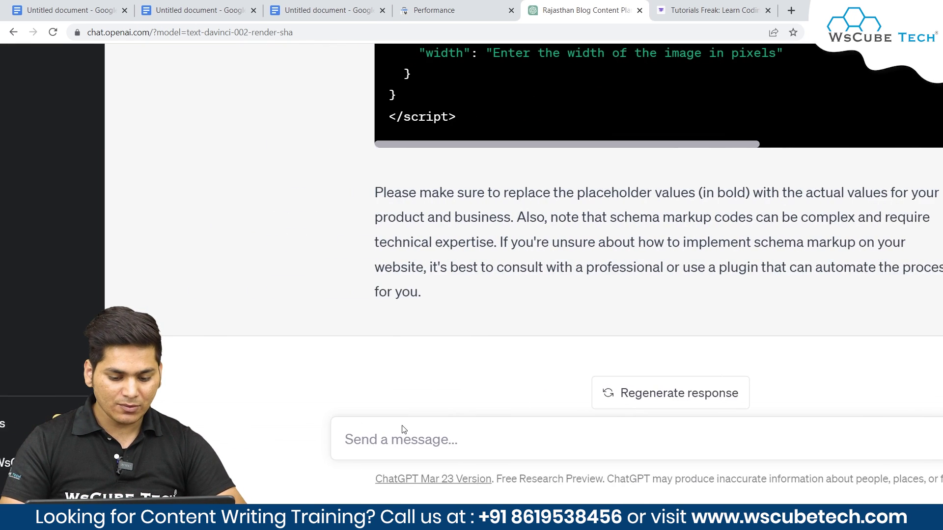
type("lar")
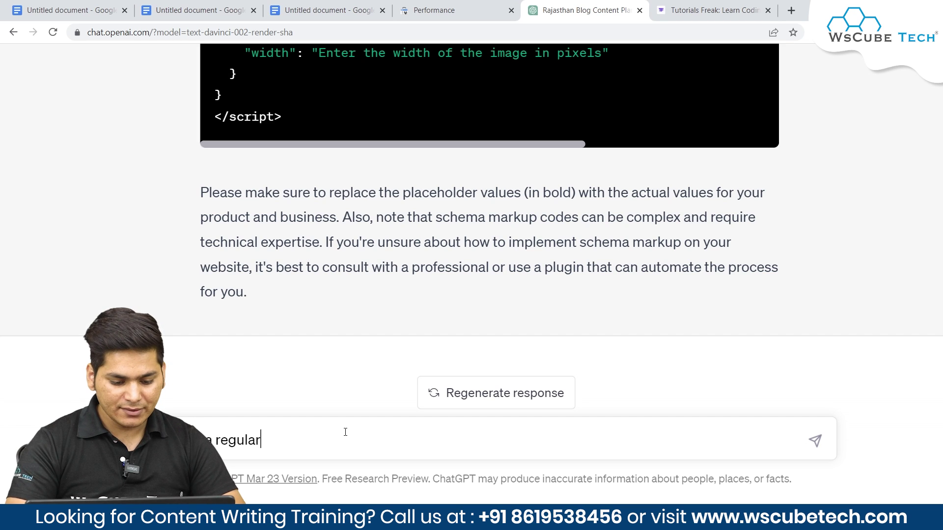
type(" expression to show the ")
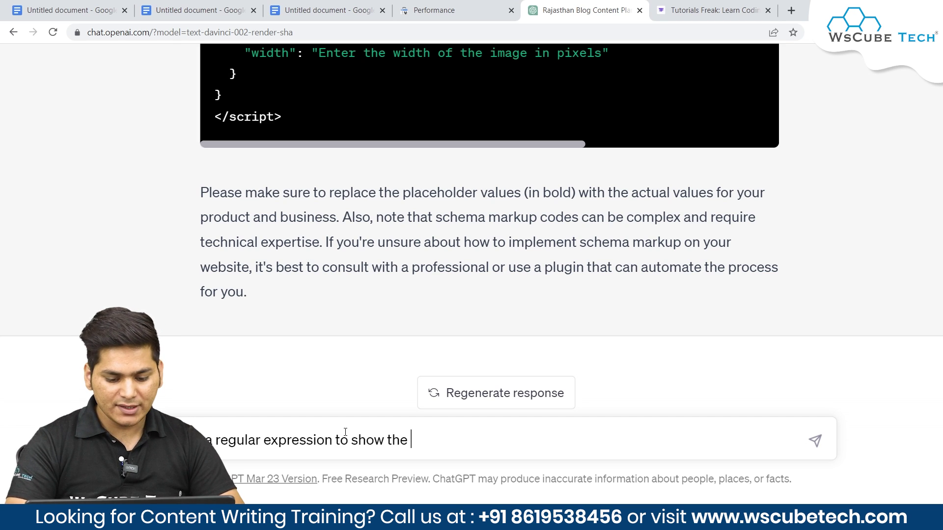
type("queries containing -")
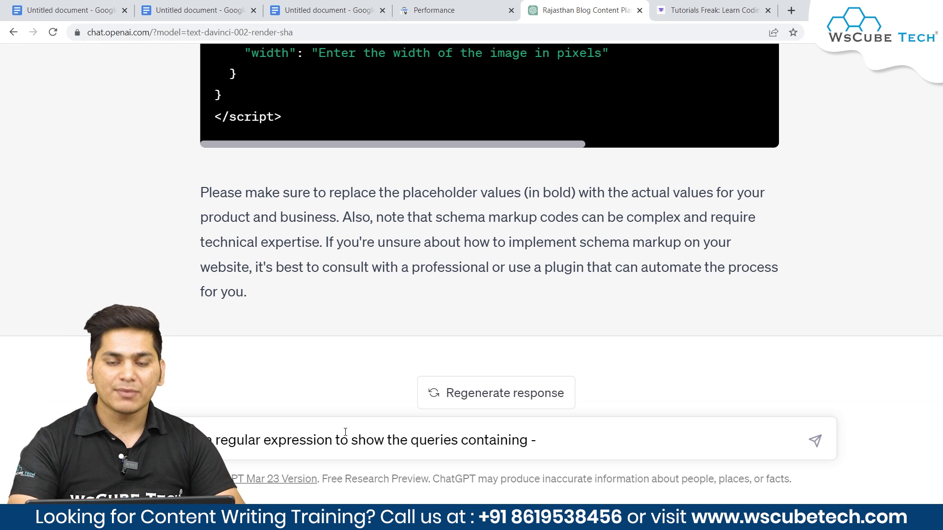
type("taxi, ")
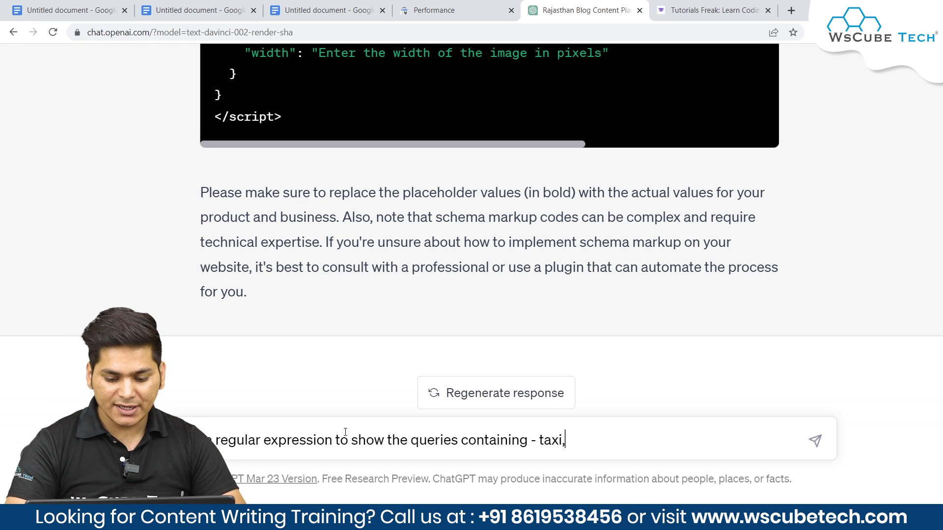
type("car,")
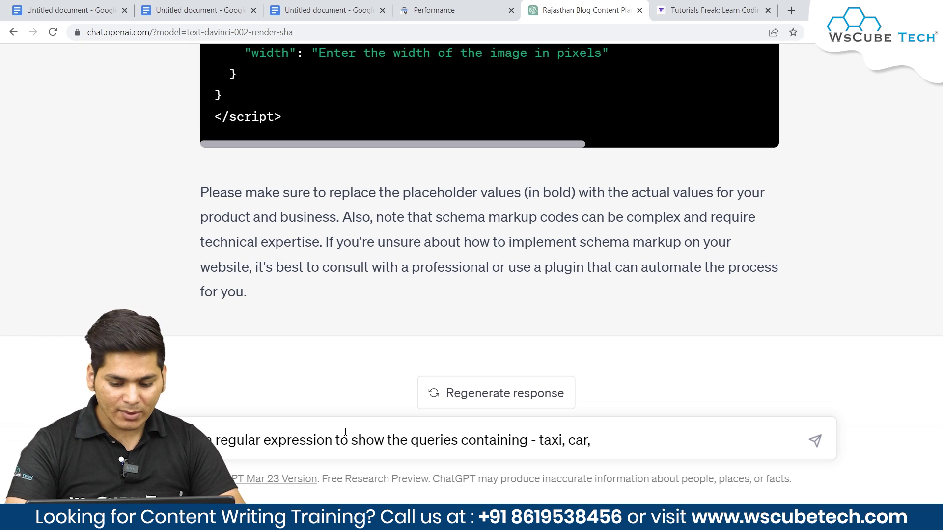
type("cab, tempo tr")
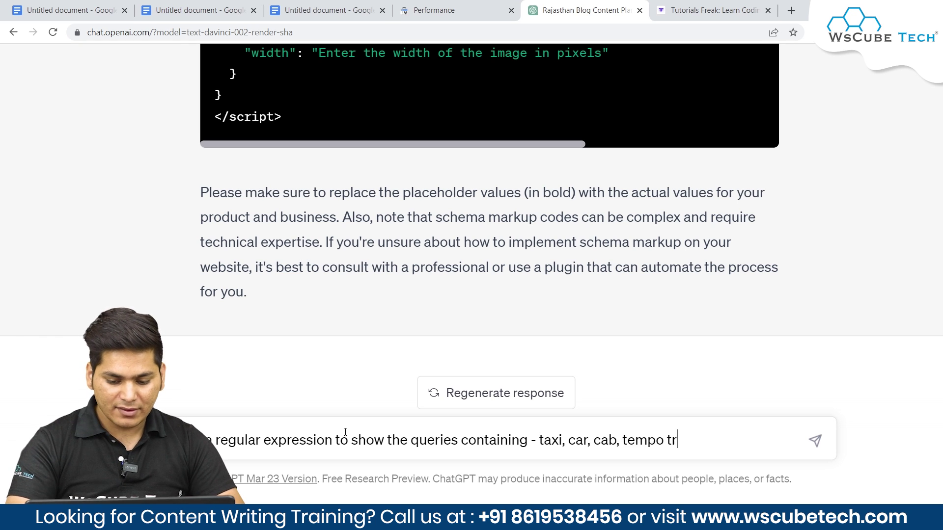
type("aveller, royal ")
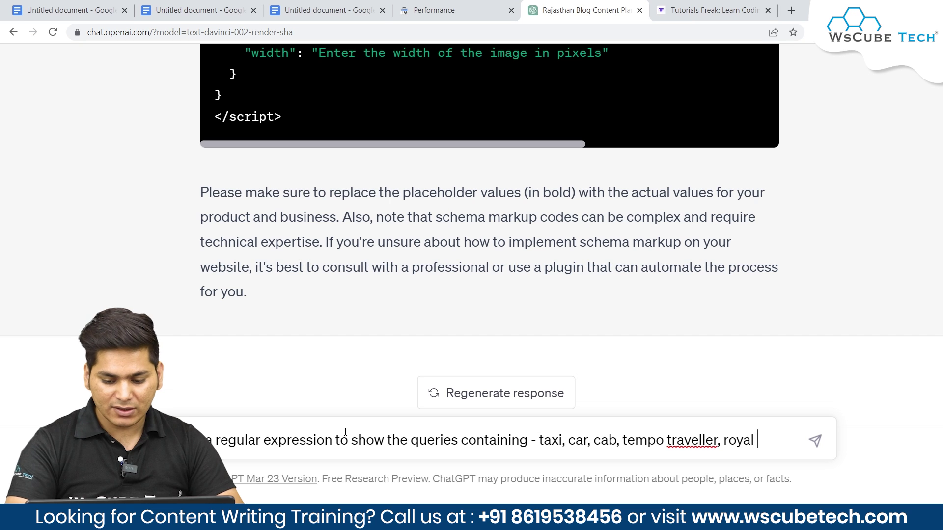
type("rajasthan")
key("Return")
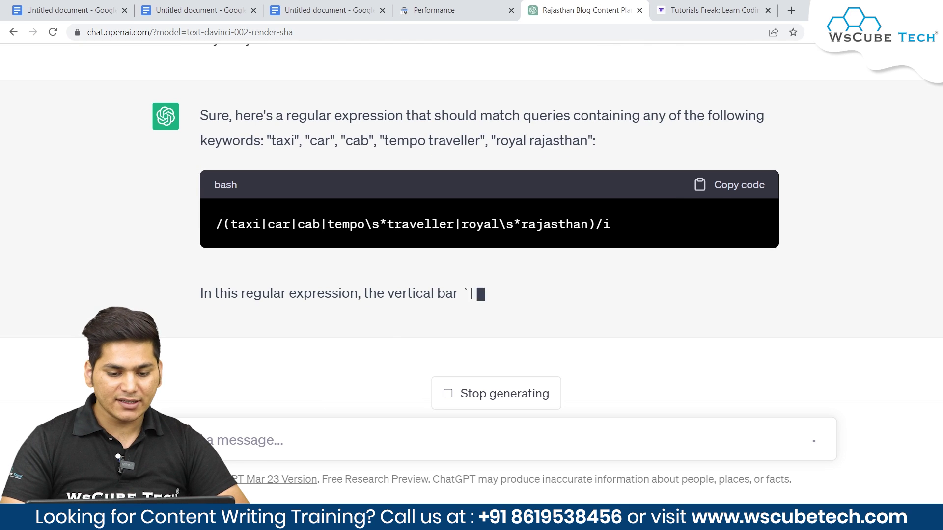
Copy the generated regular expression /(taxi|car|cab|tempo\s*traveller|royal\s*rajasthan)/i from the code block
double_click(396, 229)
triple_click(395, 226)
right_click(431, 180)
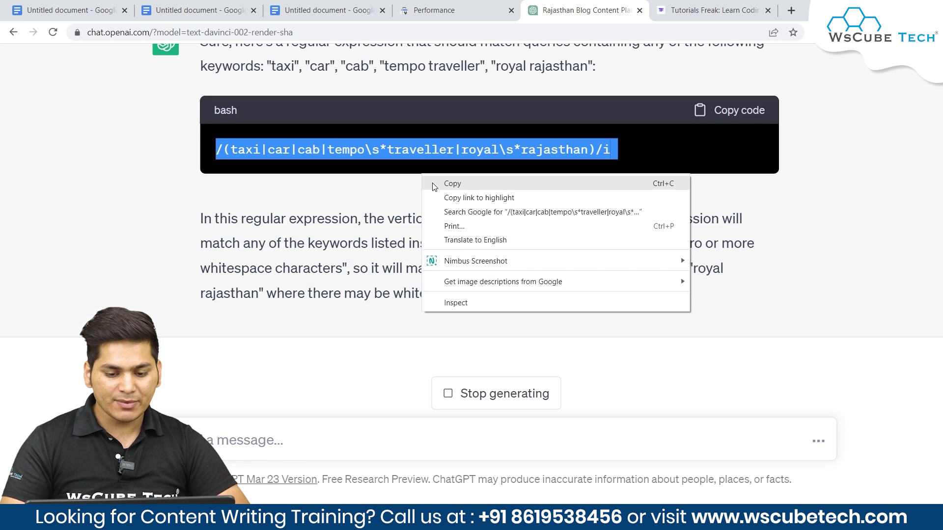
left_click(439, 189)
In Google Search Console, apply a Custom (regex) query filter matching the copied expression to the performance report and check the filtered queries
left_click(712, 10)
left_click(443, 10)
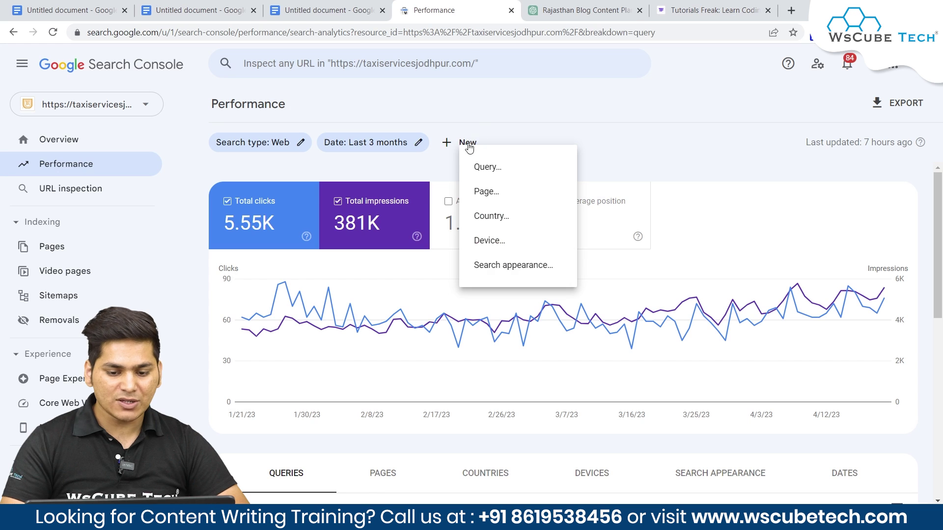
left_click(497, 174)
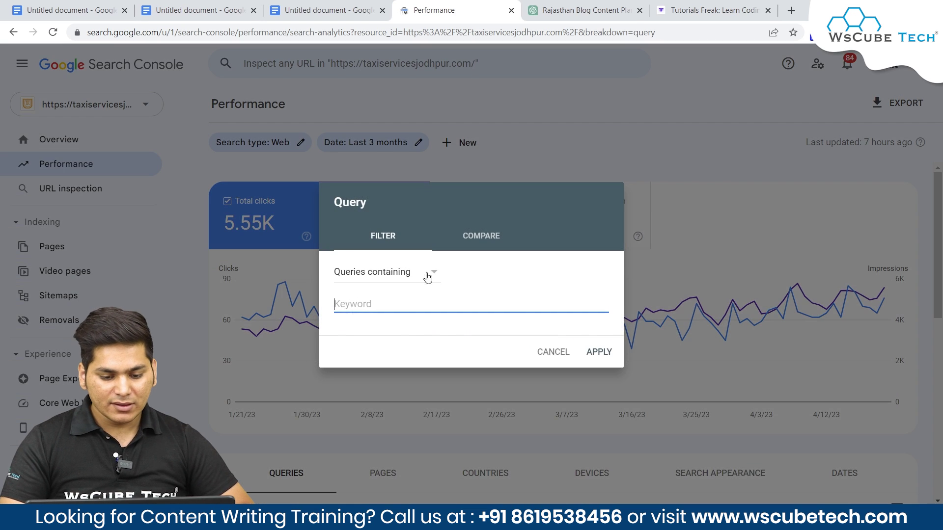
left_click(405, 275)
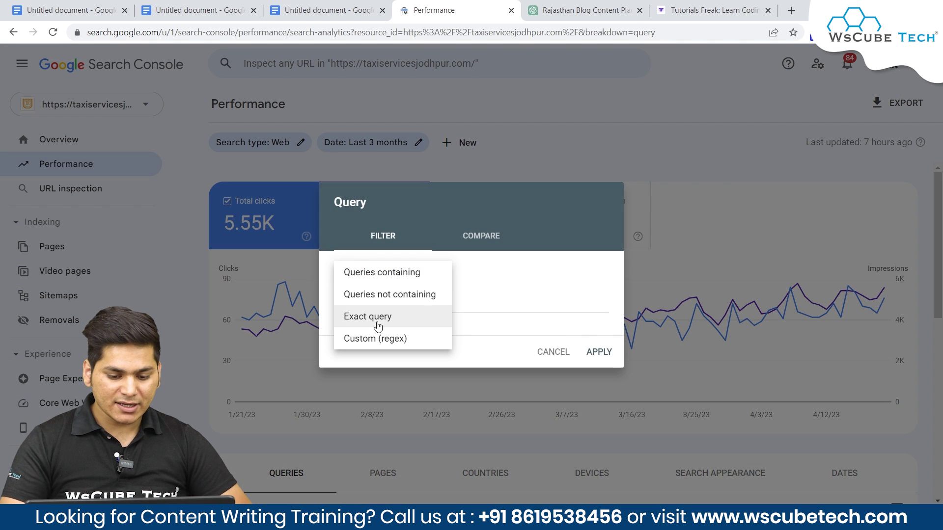
left_click(371, 342)
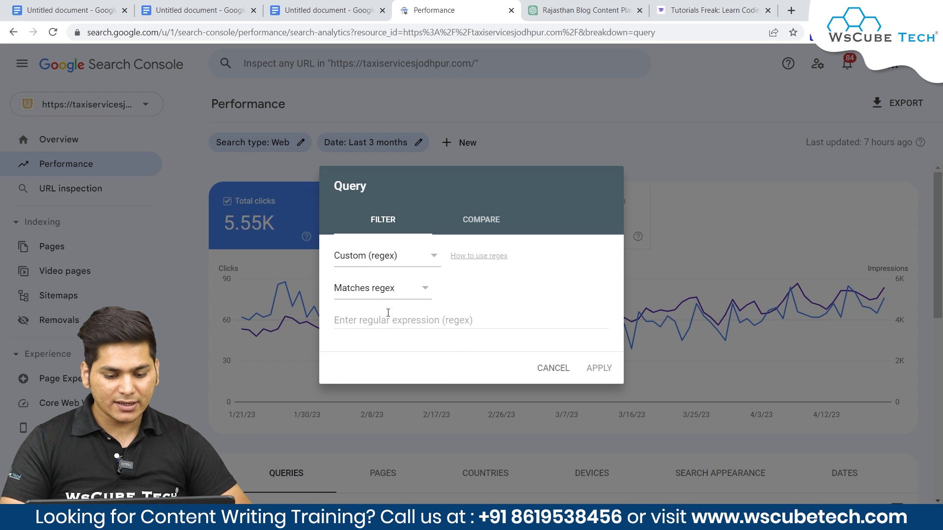
left_click(370, 320)
key("ctrl+v")
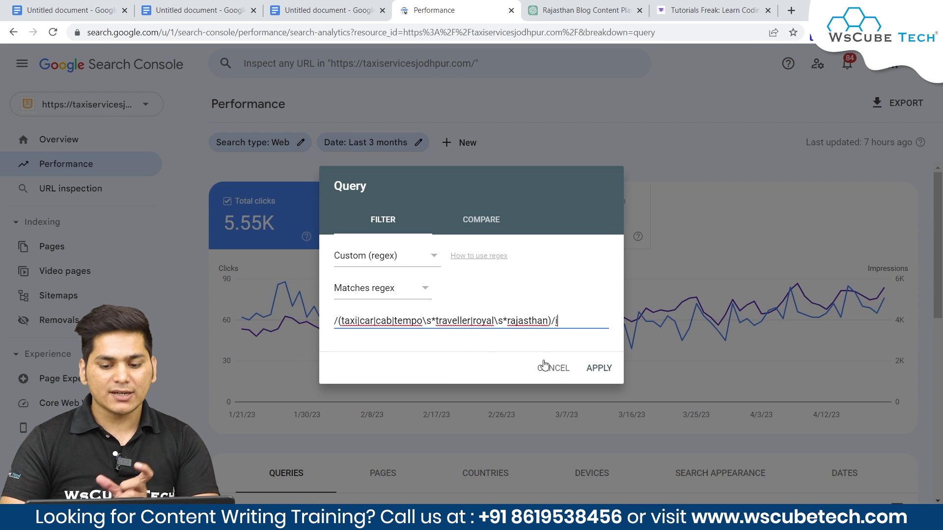
left_click(599, 369)
scroll(523, 354, "down", 6)
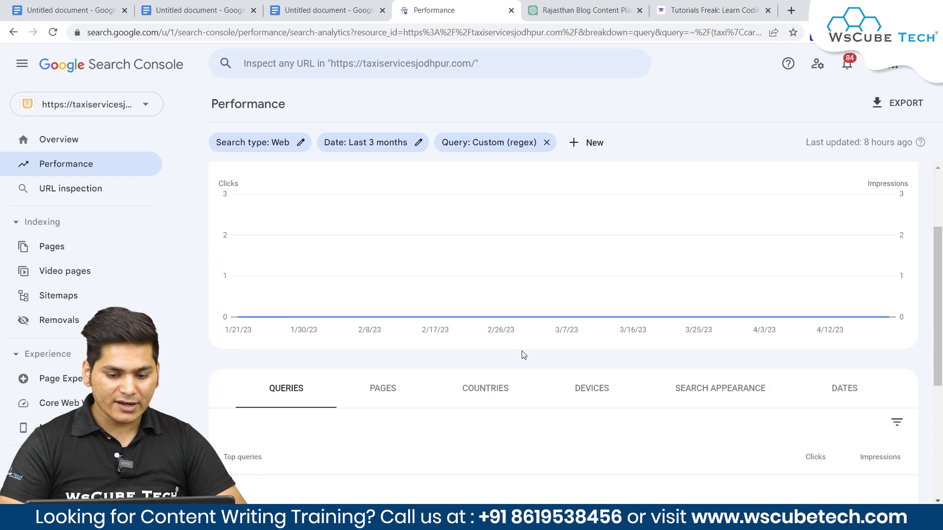
scroll(524, 355, "up", 1)
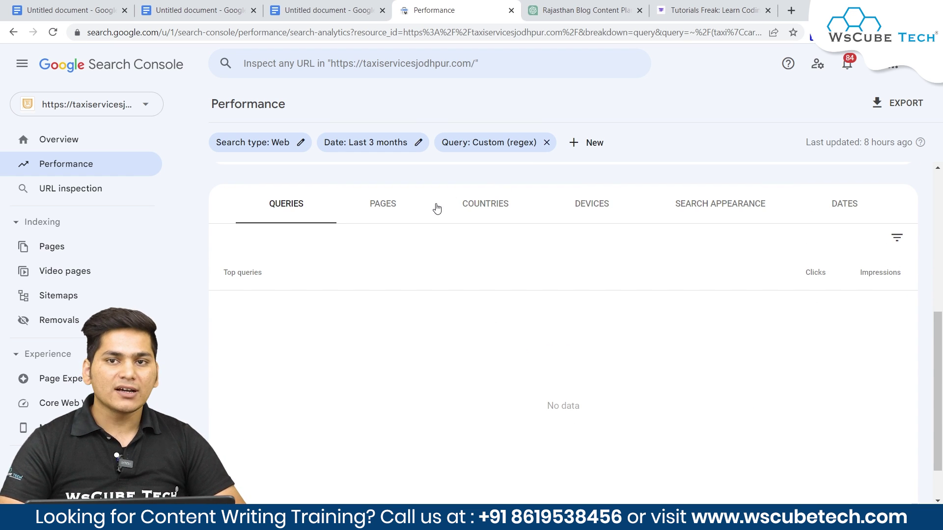
scroll(437, 208, "up", 5)
Switch back to ChatGPT and send the prompt "Create a detailed outline for my blog post about Best Places to Visit in Rajasthan."
left_click(576, 6)
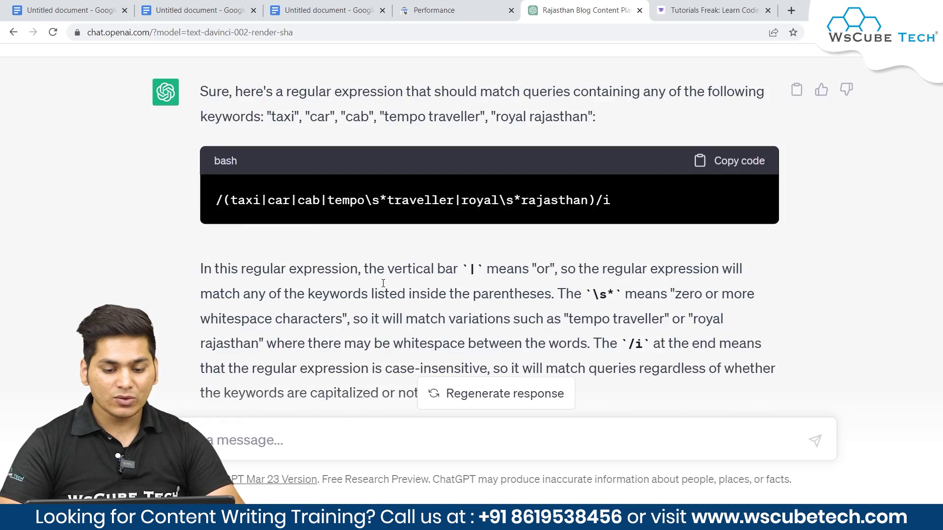
scroll(353, 342, "down", 3)
type("w")
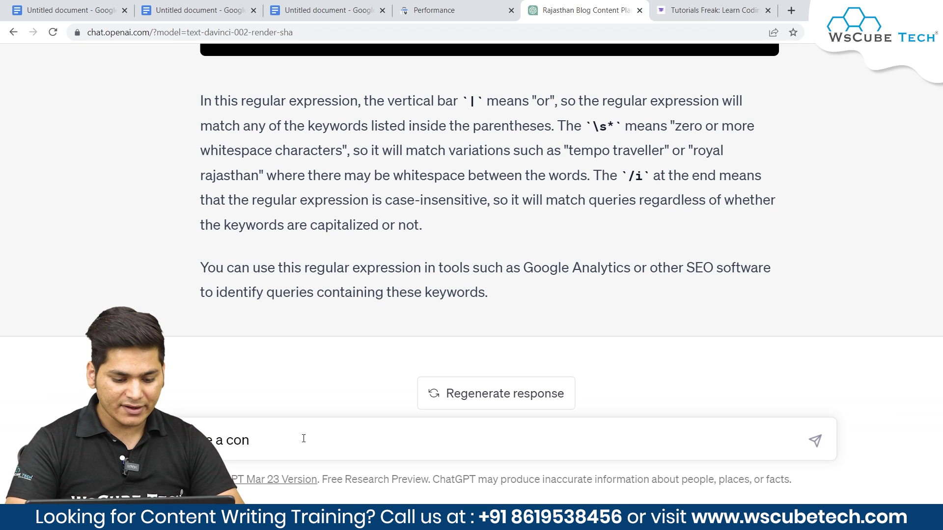
type("iled out")
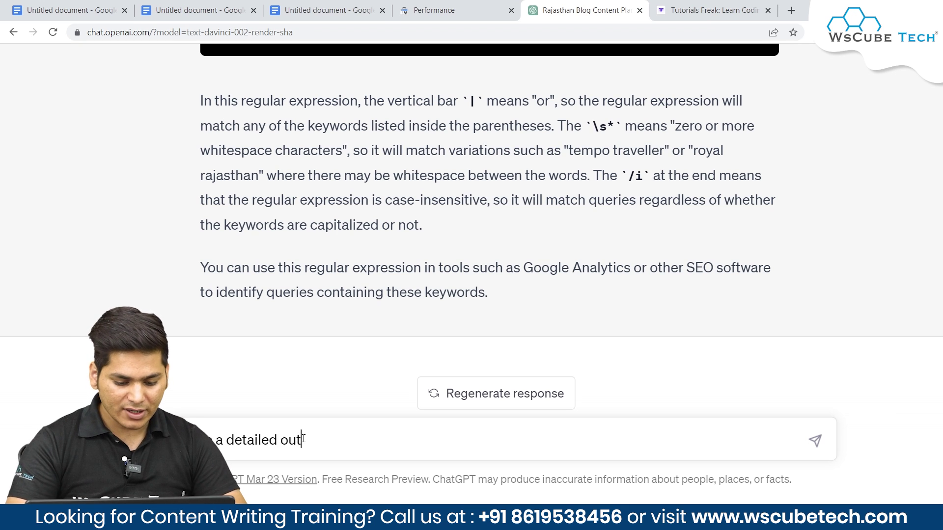
type("line for my bl")
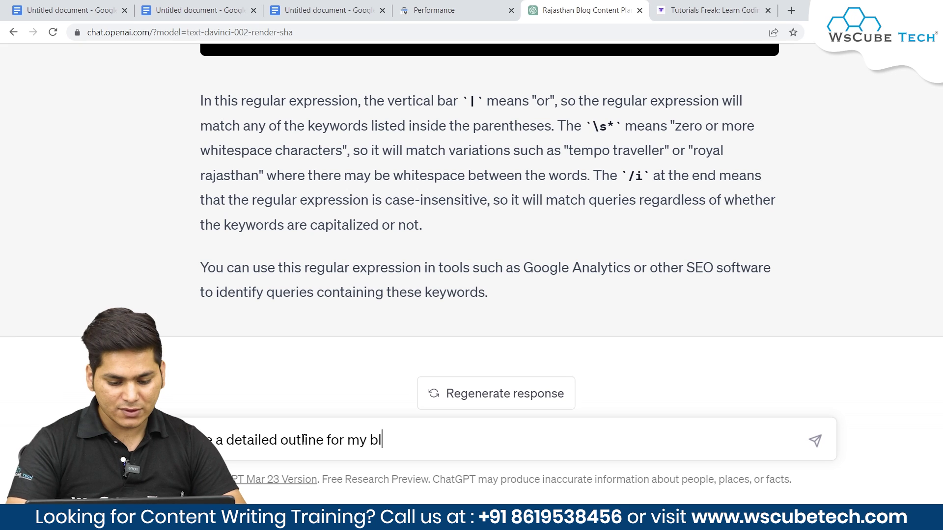
type("og post about Best Pla")
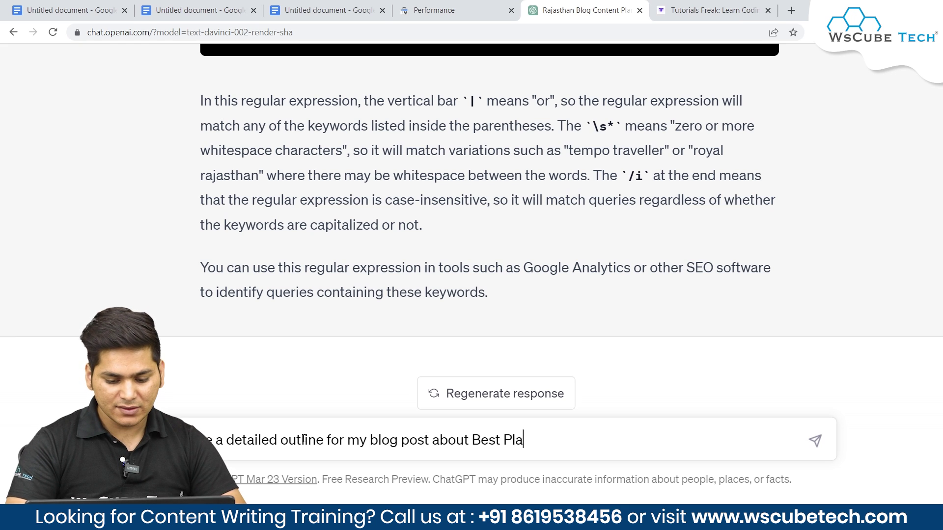
type("ces to Visit i")
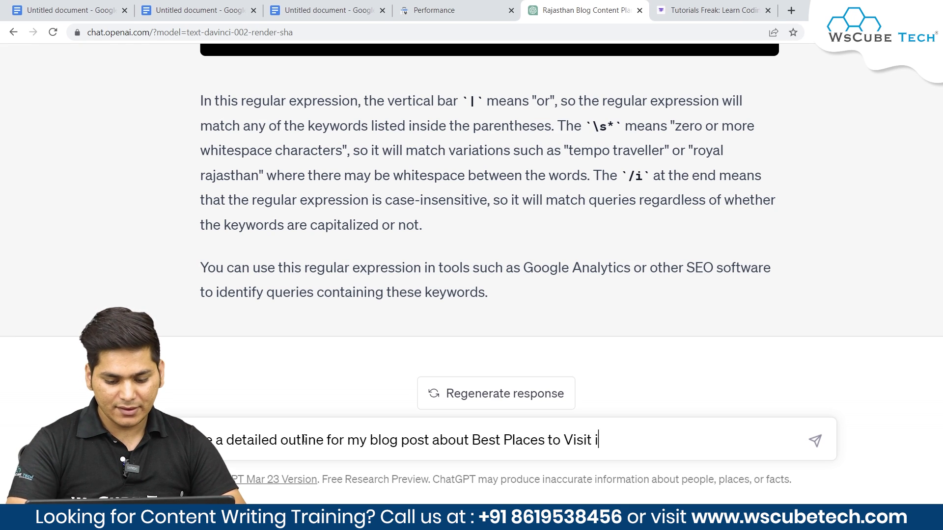
type("n Rajasthan.")
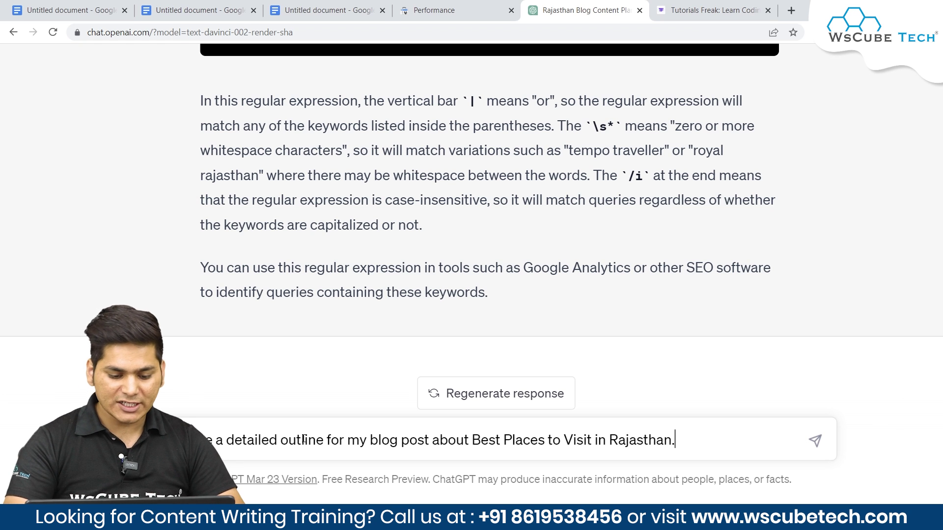
key("Return")
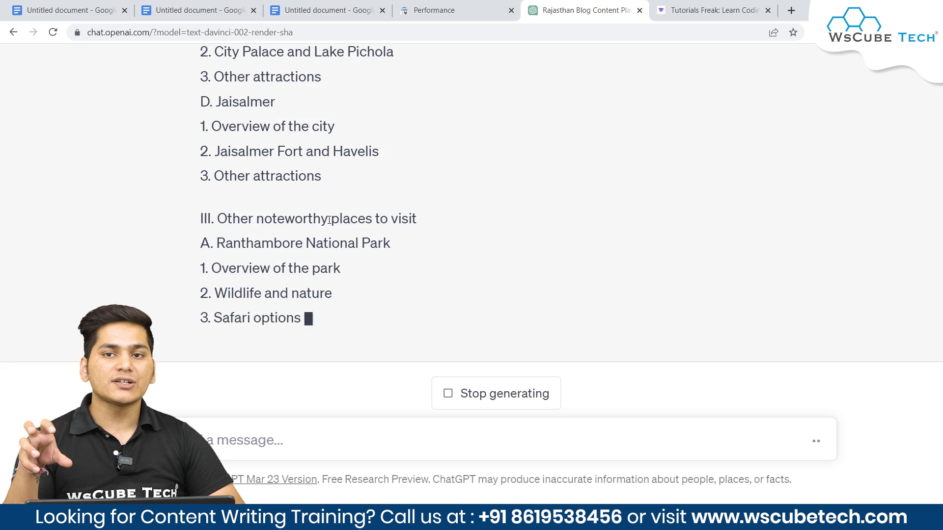
Examine the generated outline's introduction points and the subtopics listed under its top tourist destinations in Rajasthan
scroll(330, 221, "up", 15)
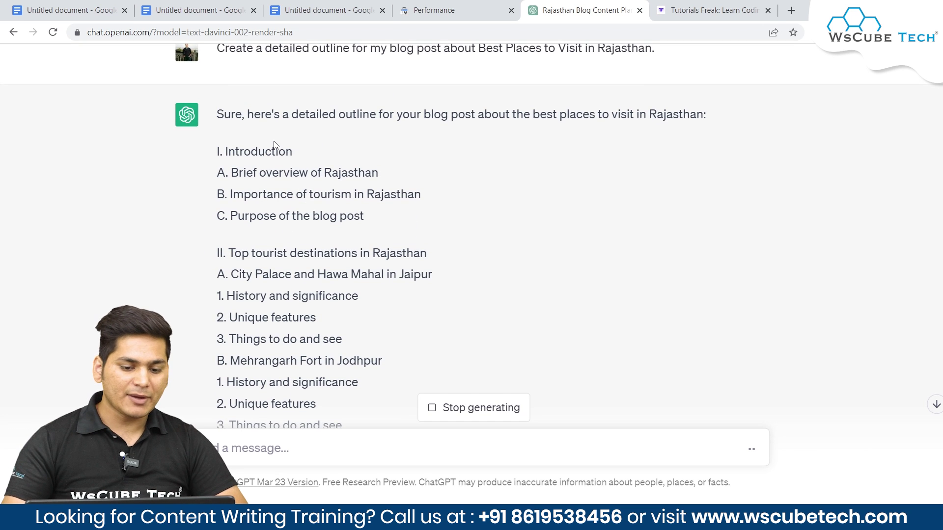
triple_click(261, 155)
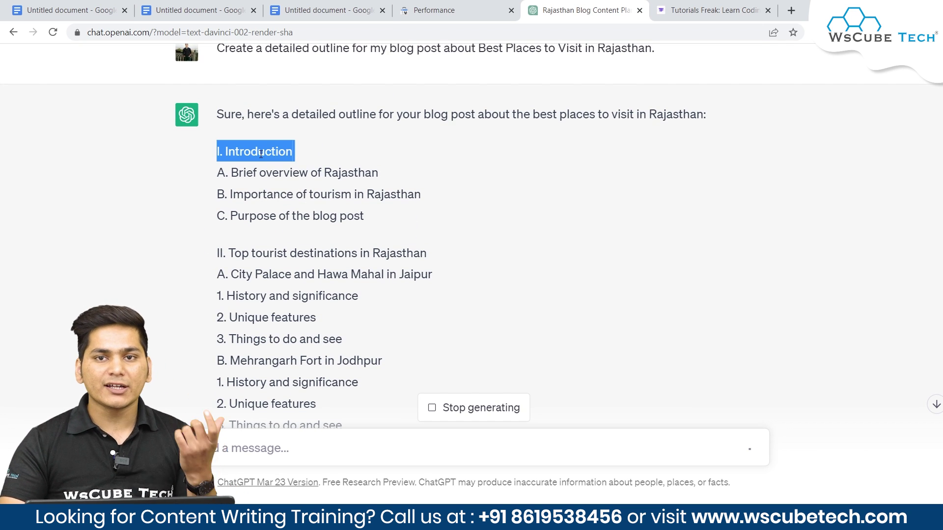
triple_click(282, 173)
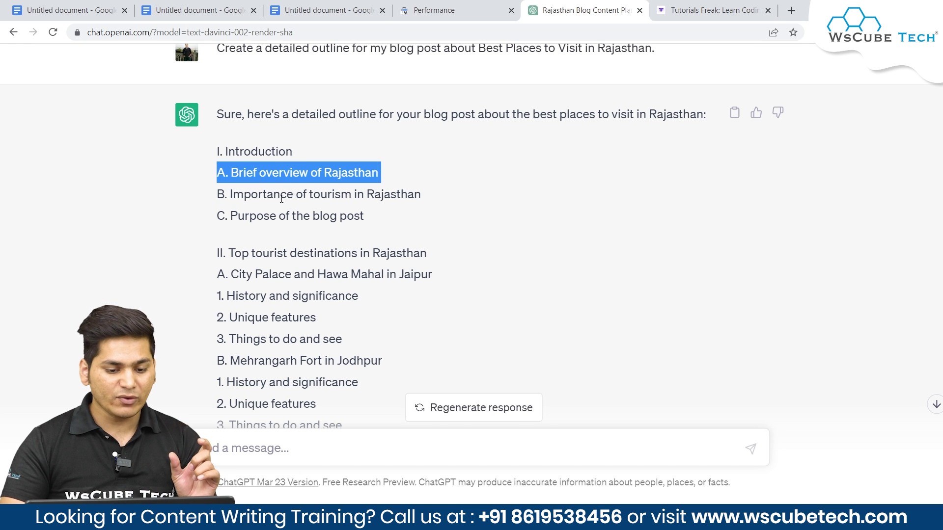
triple_click(281, 194)
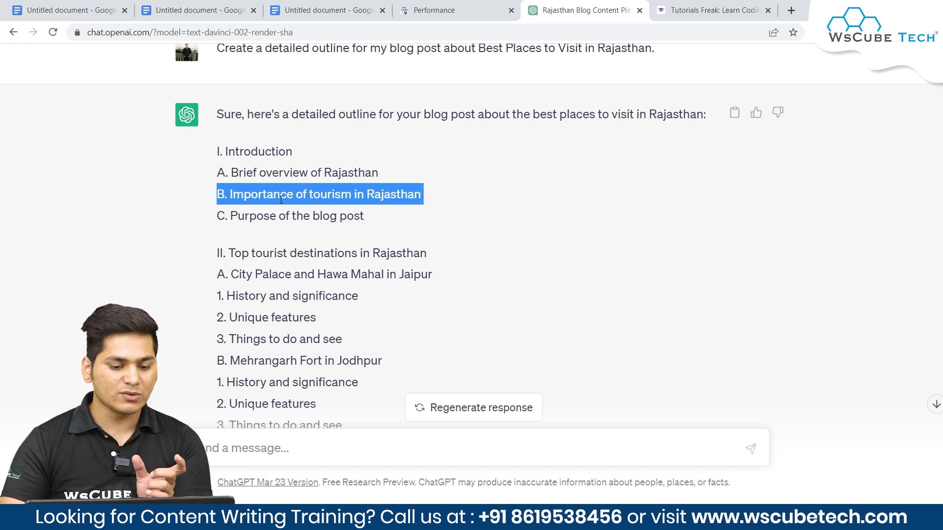
triple_click(283, 215)
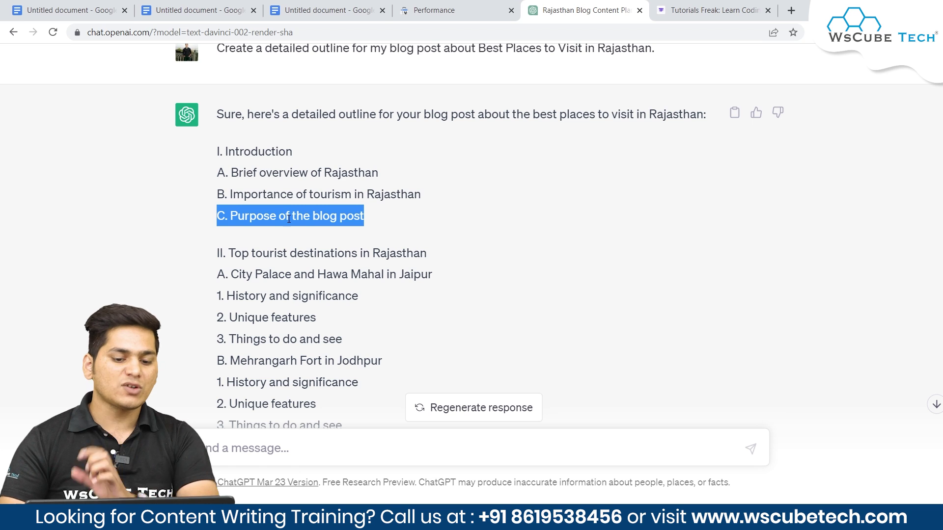
scroll(304, 223, "down", 2)
left_click_drag(218, 151, 267, 145)
triple_click(268, 149)
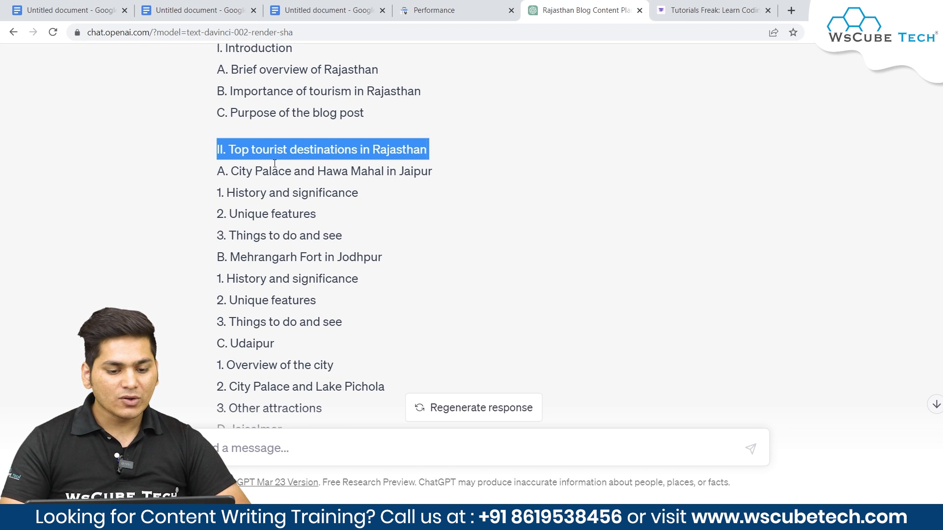
left_click(368, 163)
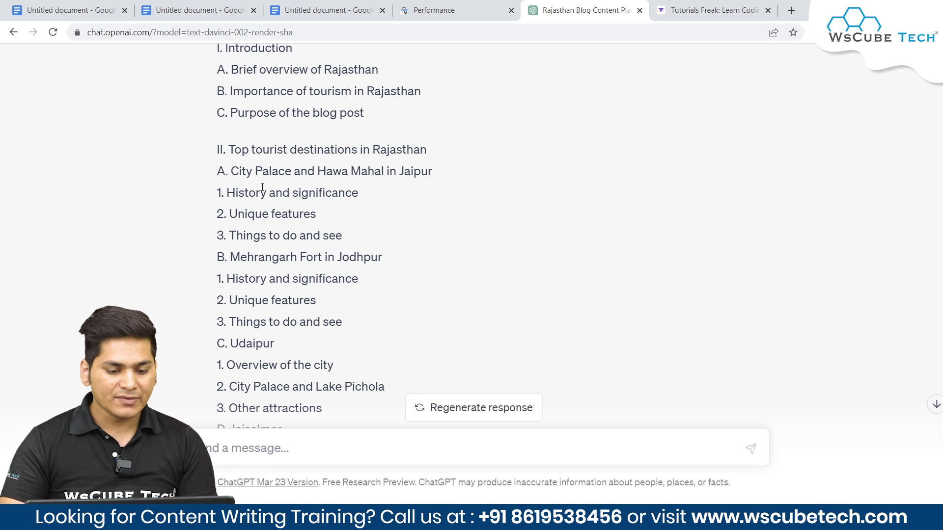
left_click_drag(223, 169, 442, 162)
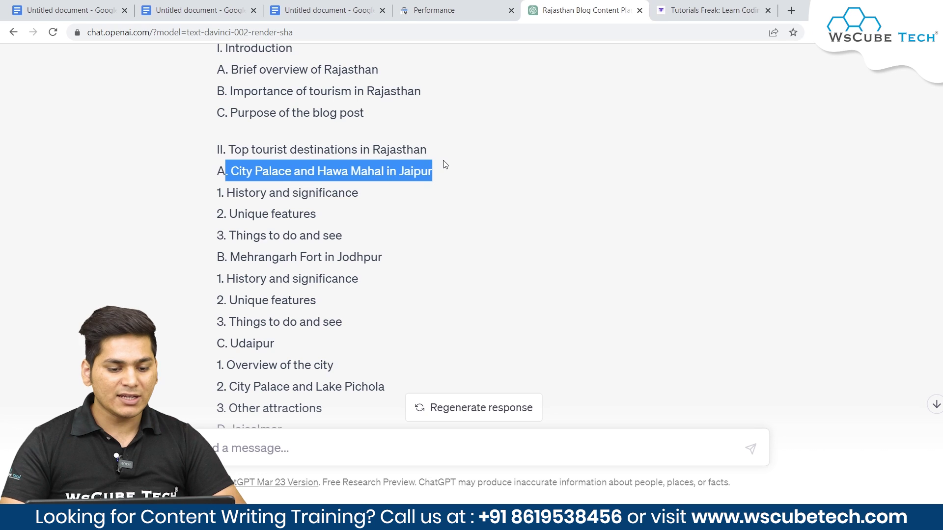
left_click(442, 162)
scroll(337, 194, "down", 1)
left_click_drag(222, 152, 370, 284)
left_click(369, 284)
Read the rest of the outline, covering other noteworthy places to visit, practical information for visitors and the conclusion
scroll(369, 284, "down", 2)
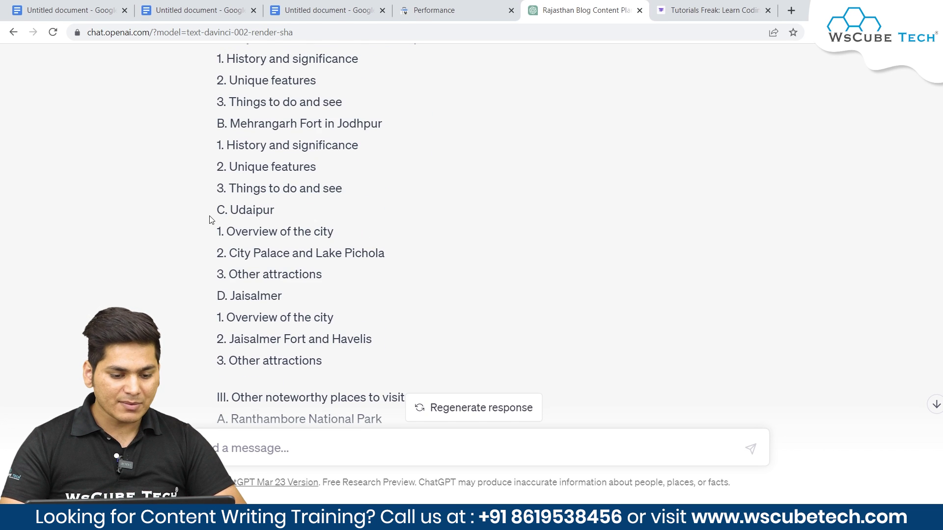
scroll(266, 251, "down", 1)
scroll(267, 251, "down", 2)
left_click_drag(217, 231, 421, 222)
left_click(408, 231)
scroll(358, 246, "down", 2)
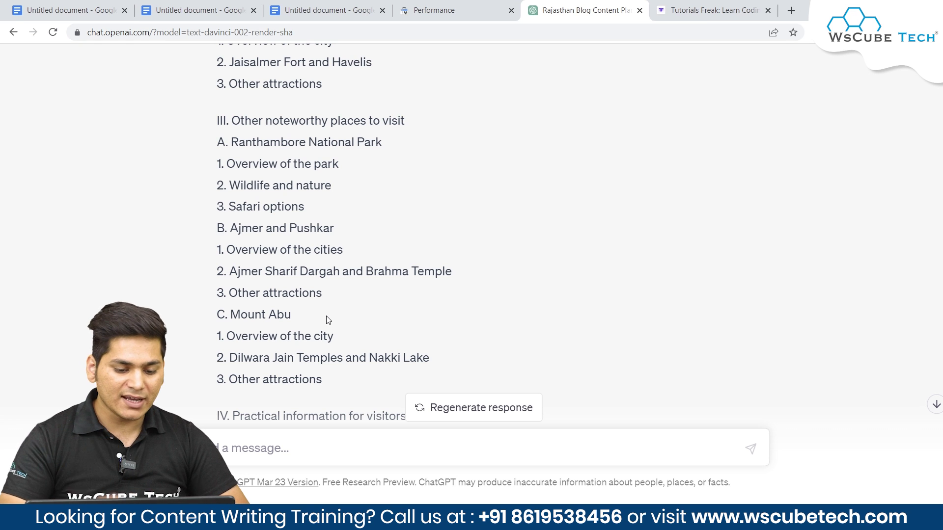
scroll(328, 319, "down", 6)
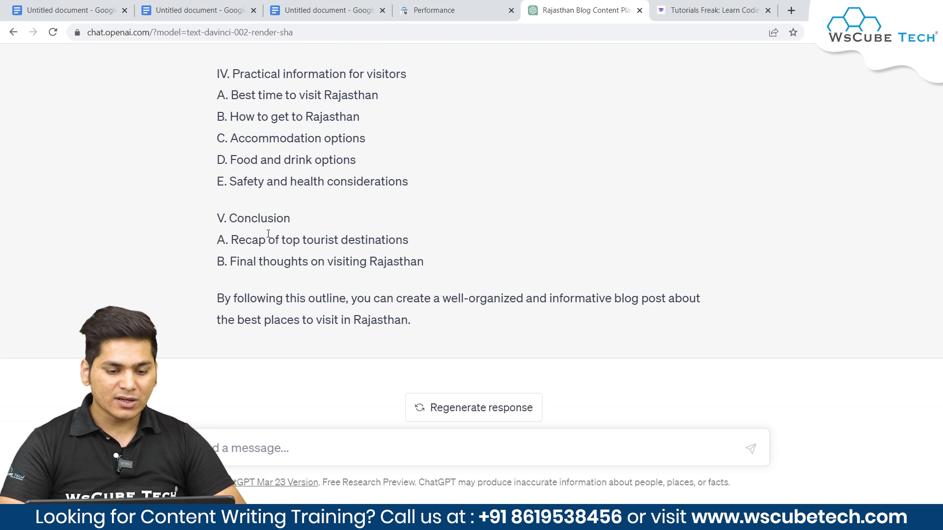
scroll(310, 221, "up", 3)
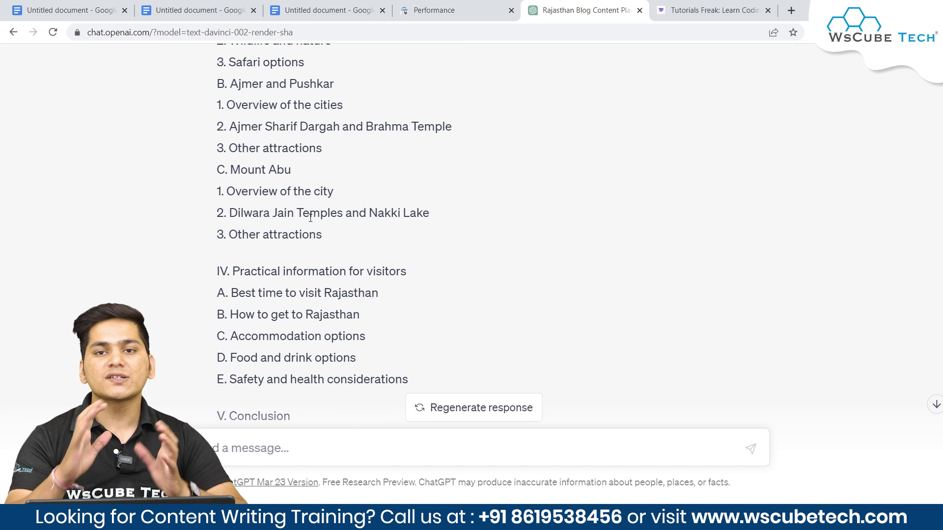